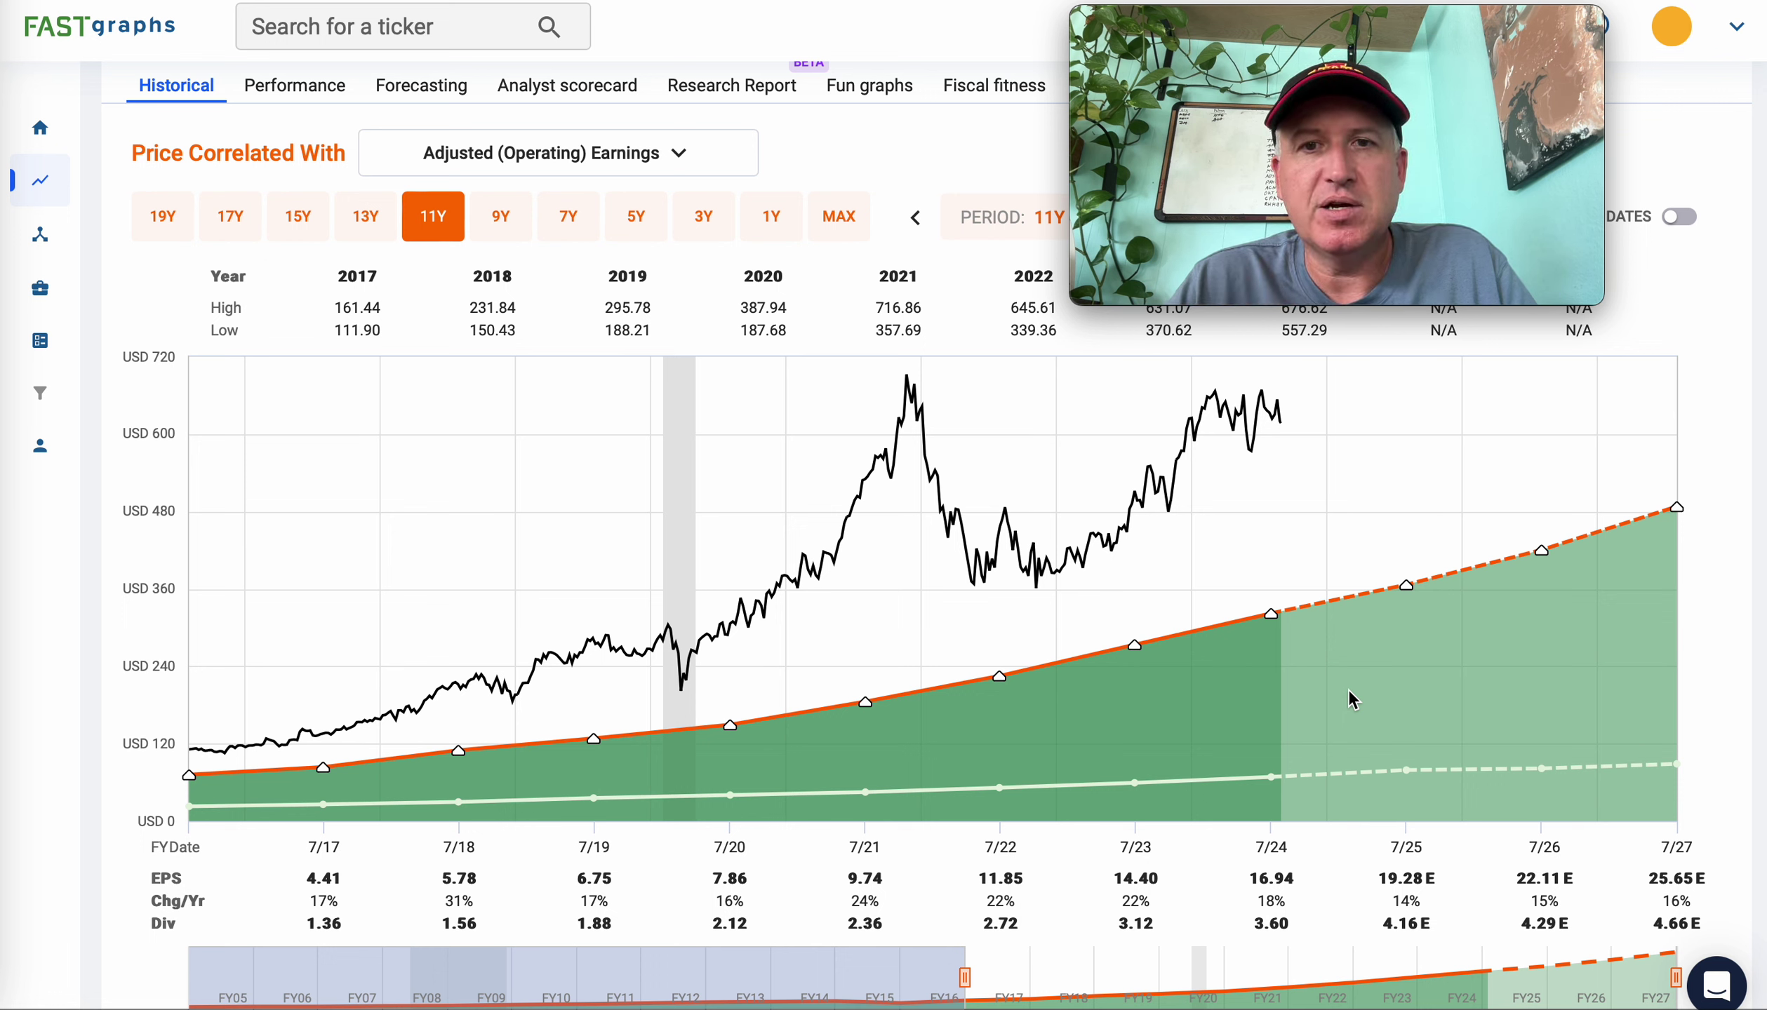
scroll(1349, 691, "up", 2)
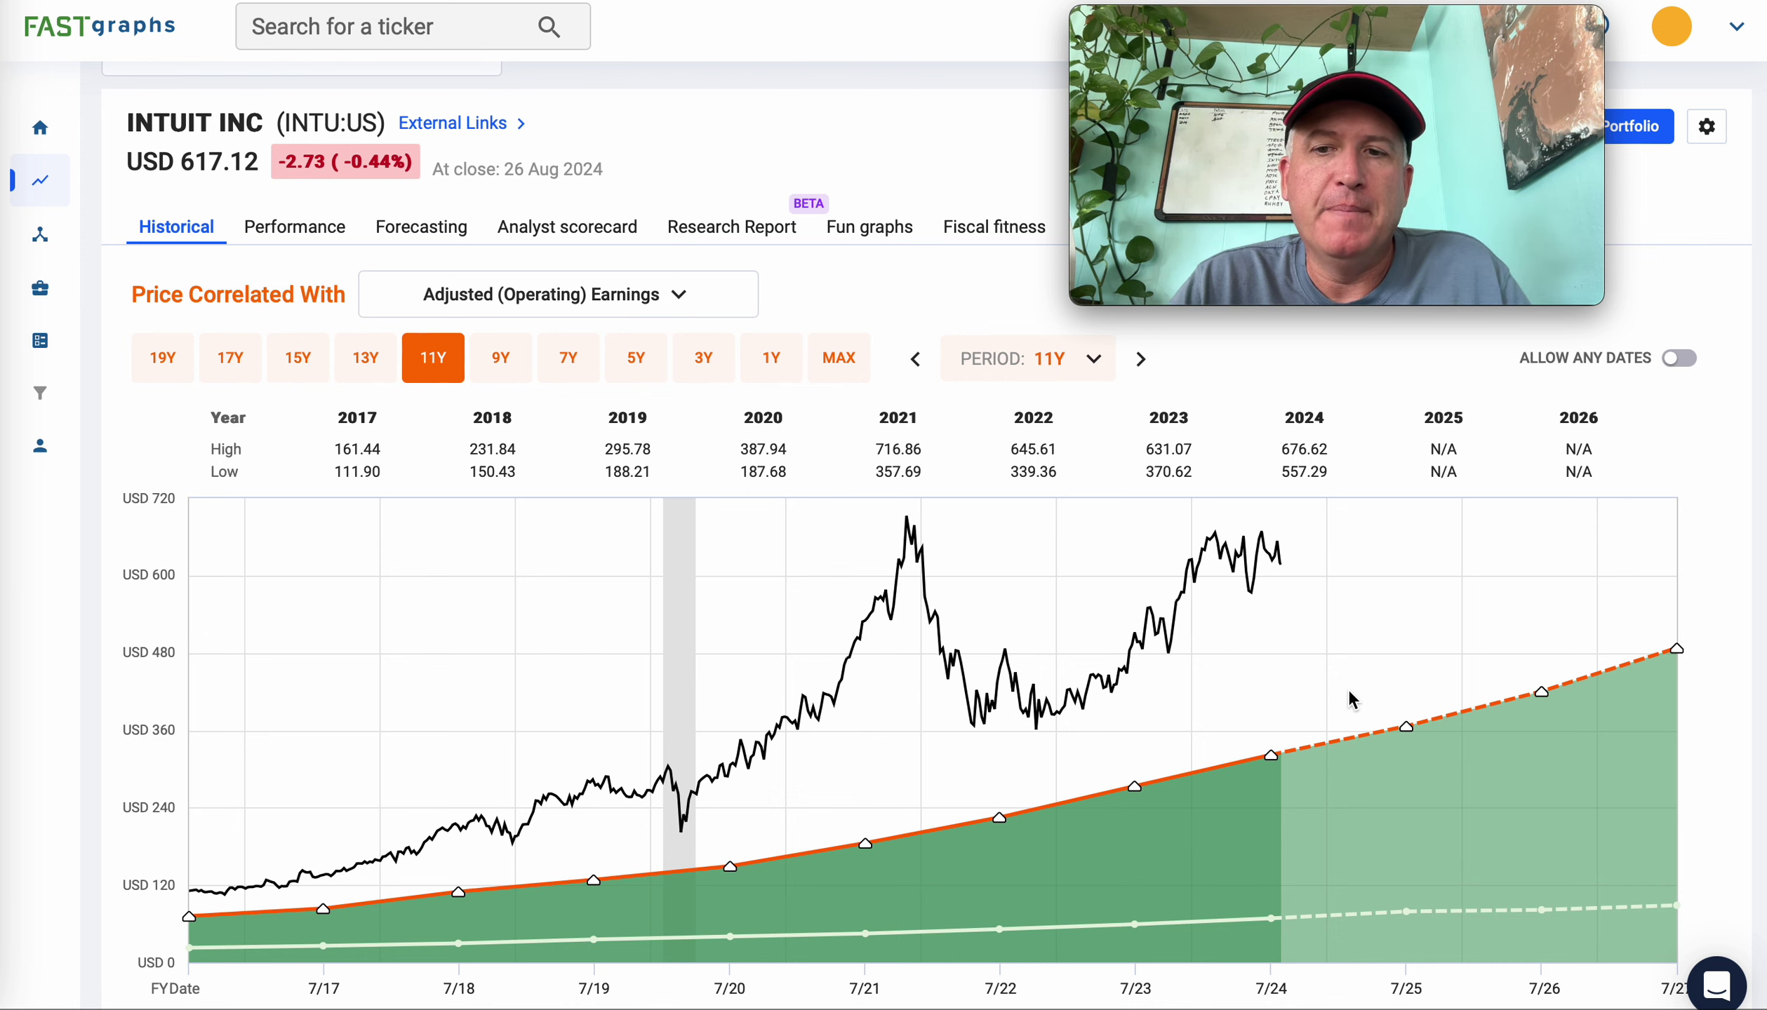
scroll(1350, 698, "down", 1)
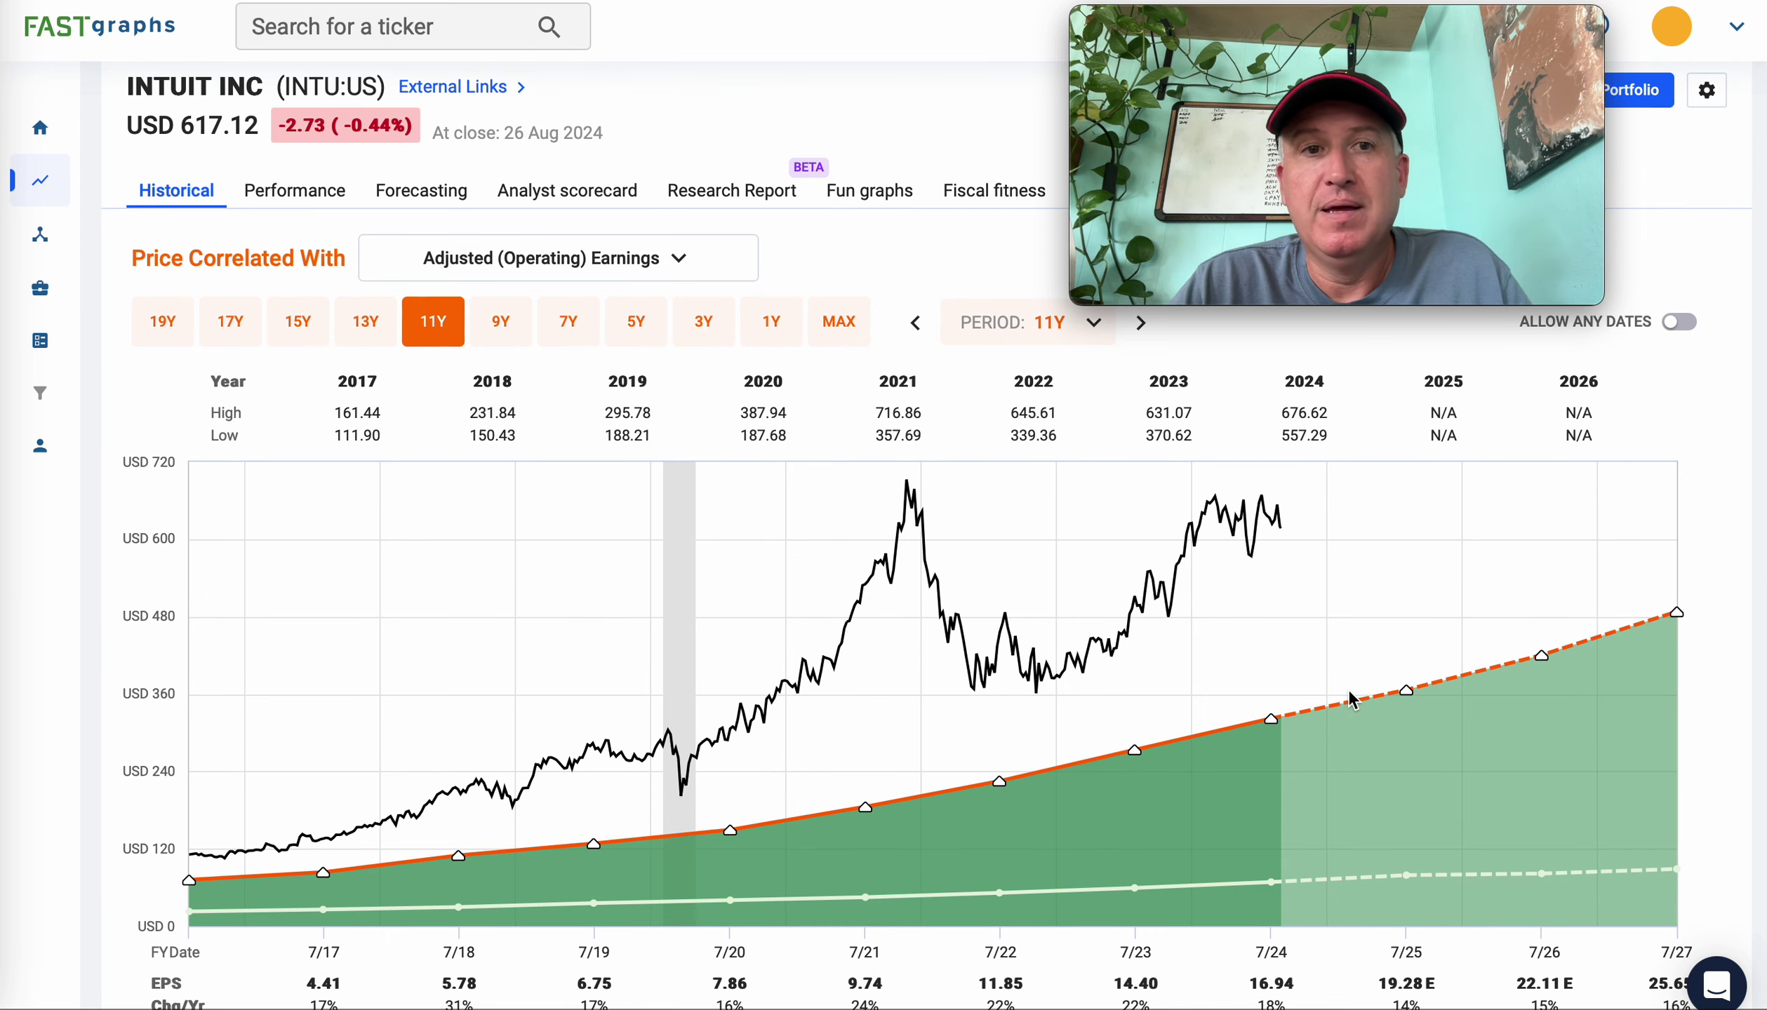
scroll(1348, 694, "up", 1)
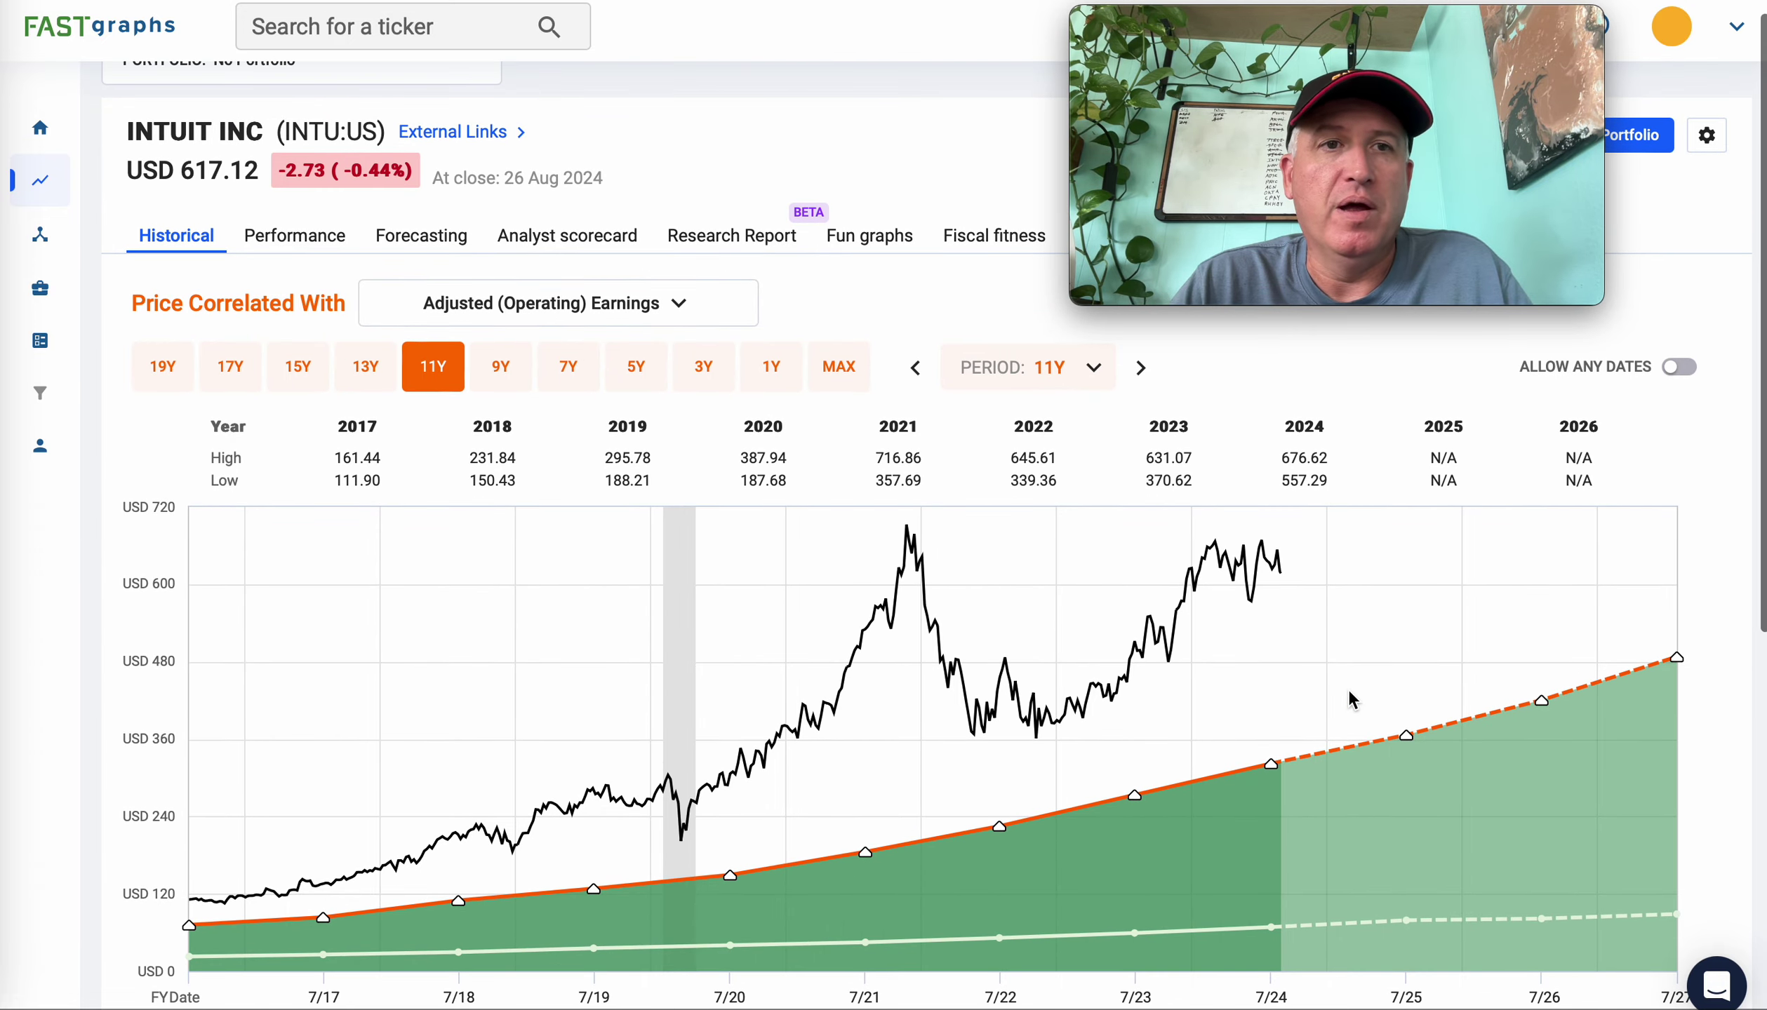
scroll(1348, 691, "down", 1)
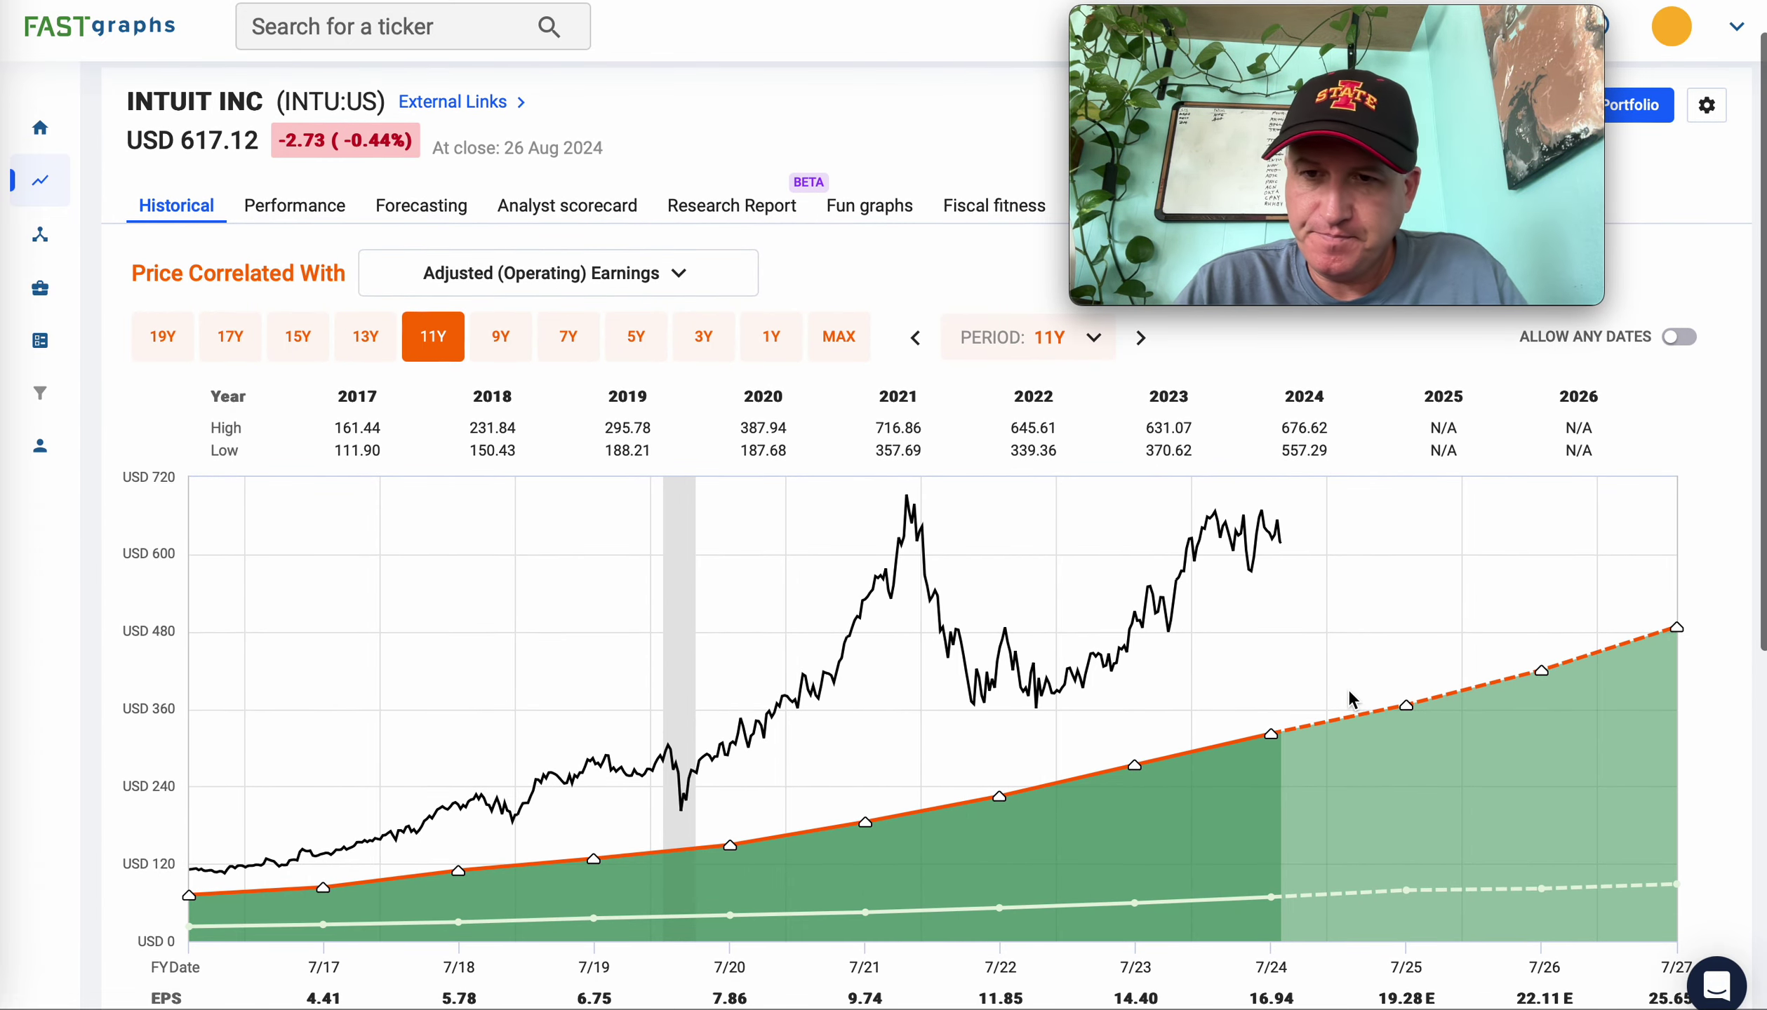
scroll(1349, 689, "down", 1)
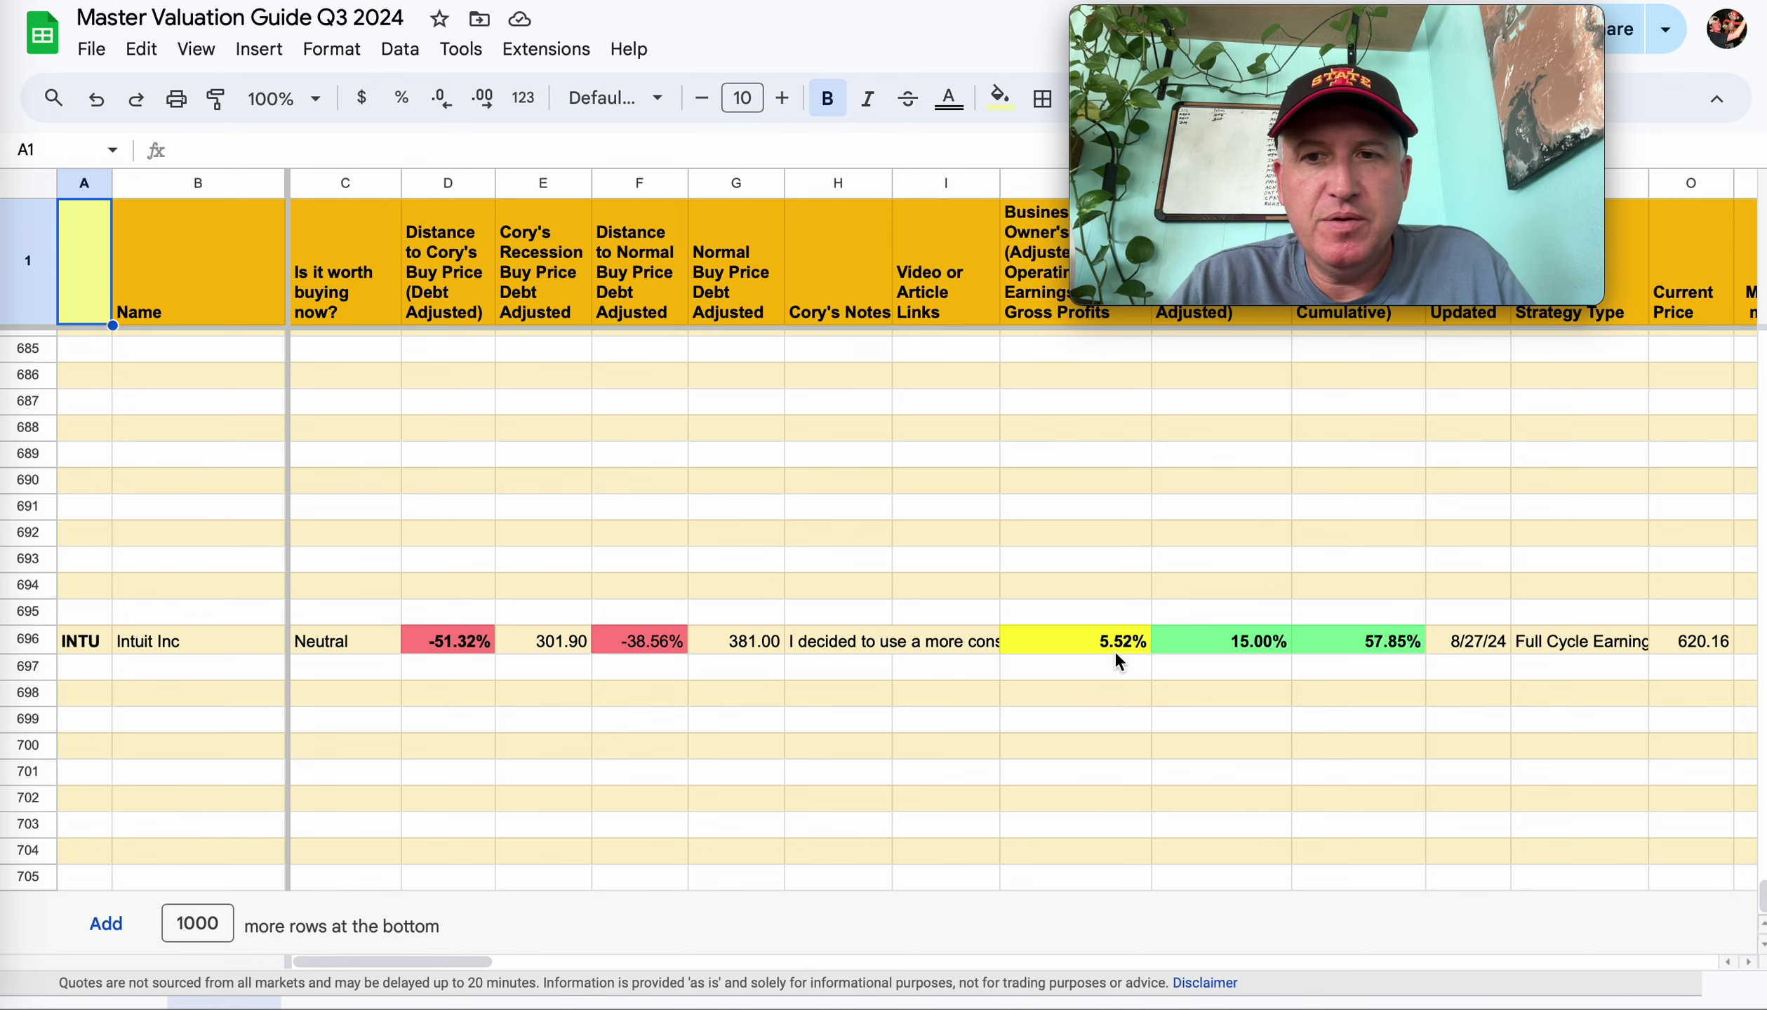
In the Master Valuation Guide spreadsheet, inspect Intuit's cyclically adjusted earnings growth rate and three-year cumulative revenue growth in row 696.
left_click(1230, 644)
scroll(1015, 731, "right", 3)
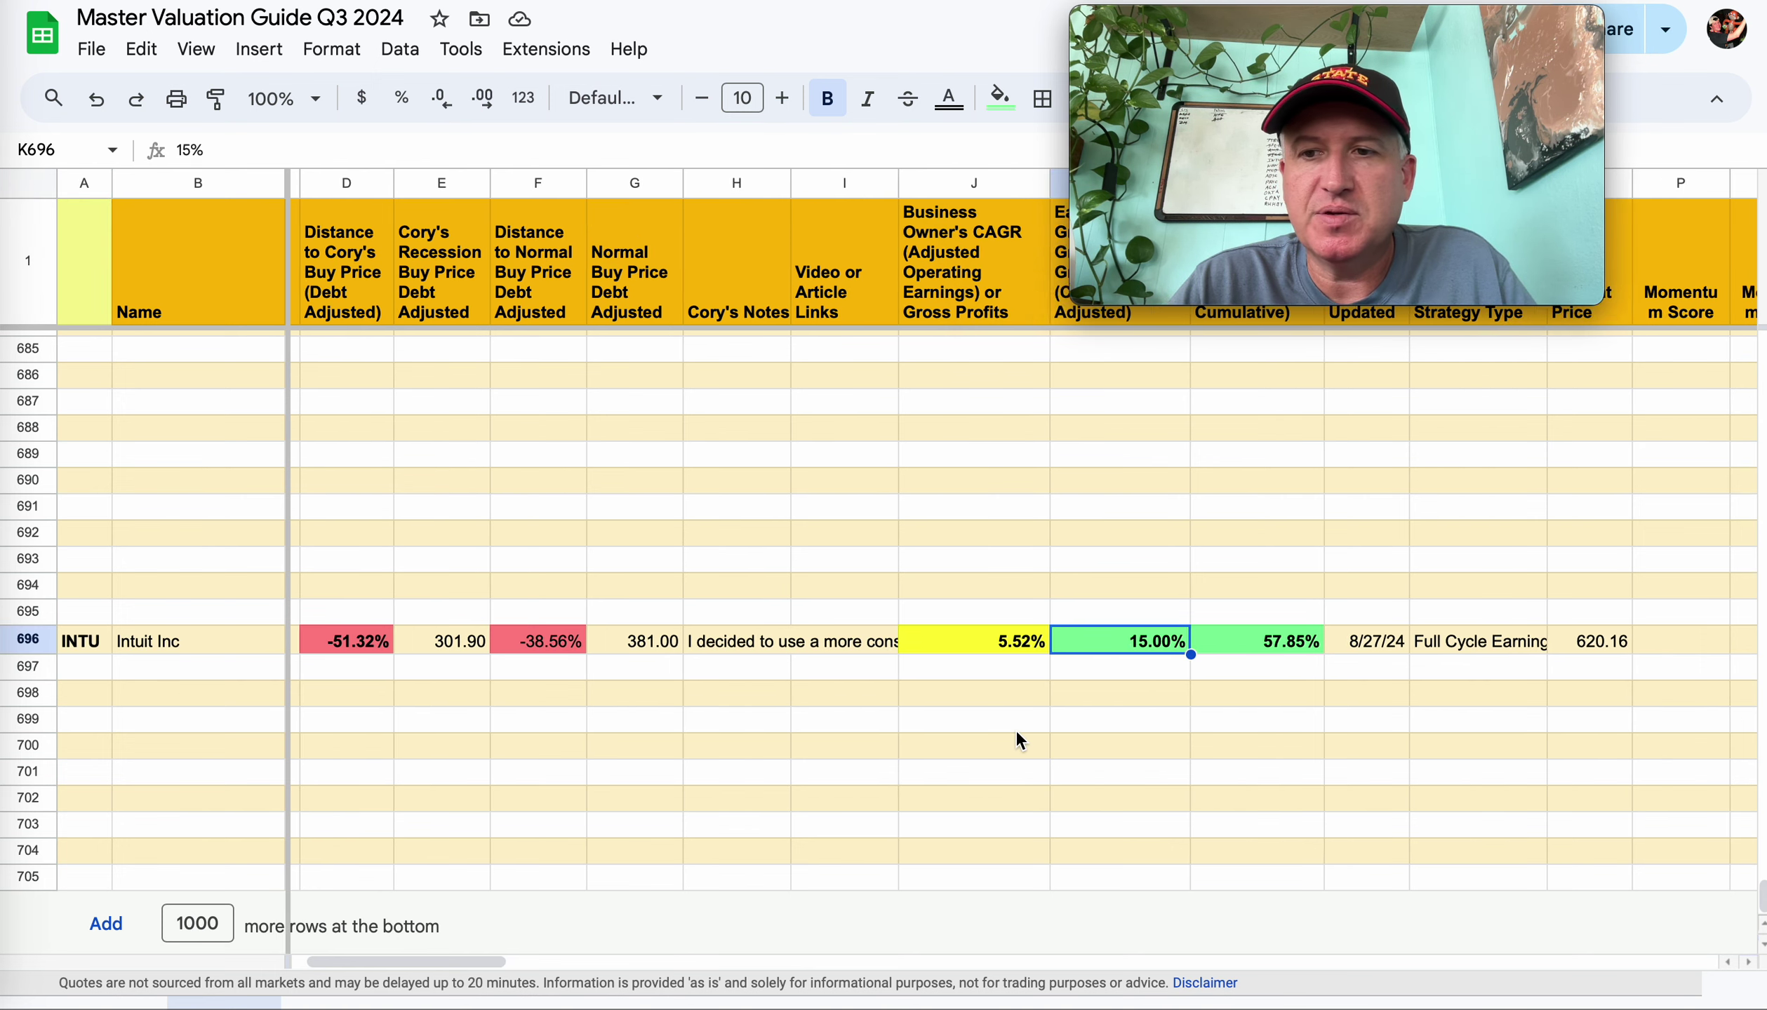
scroll(1017, 731, "right", 4)
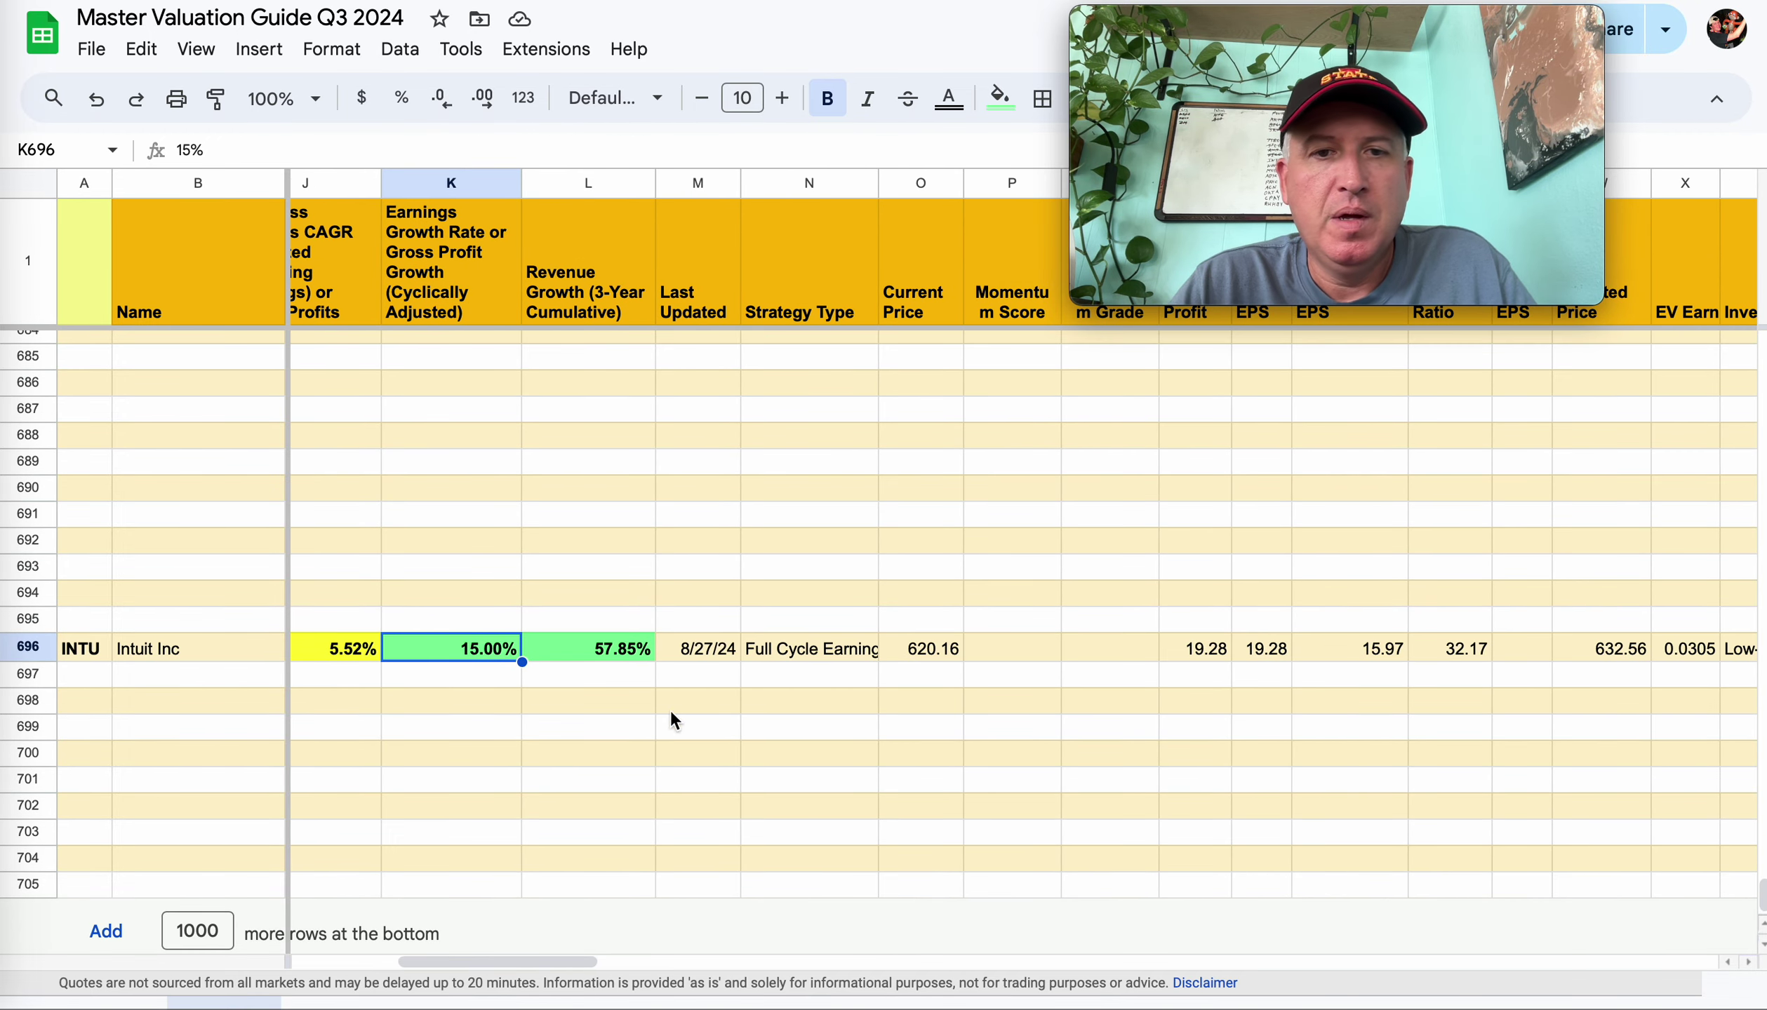
left_click(641, 651)
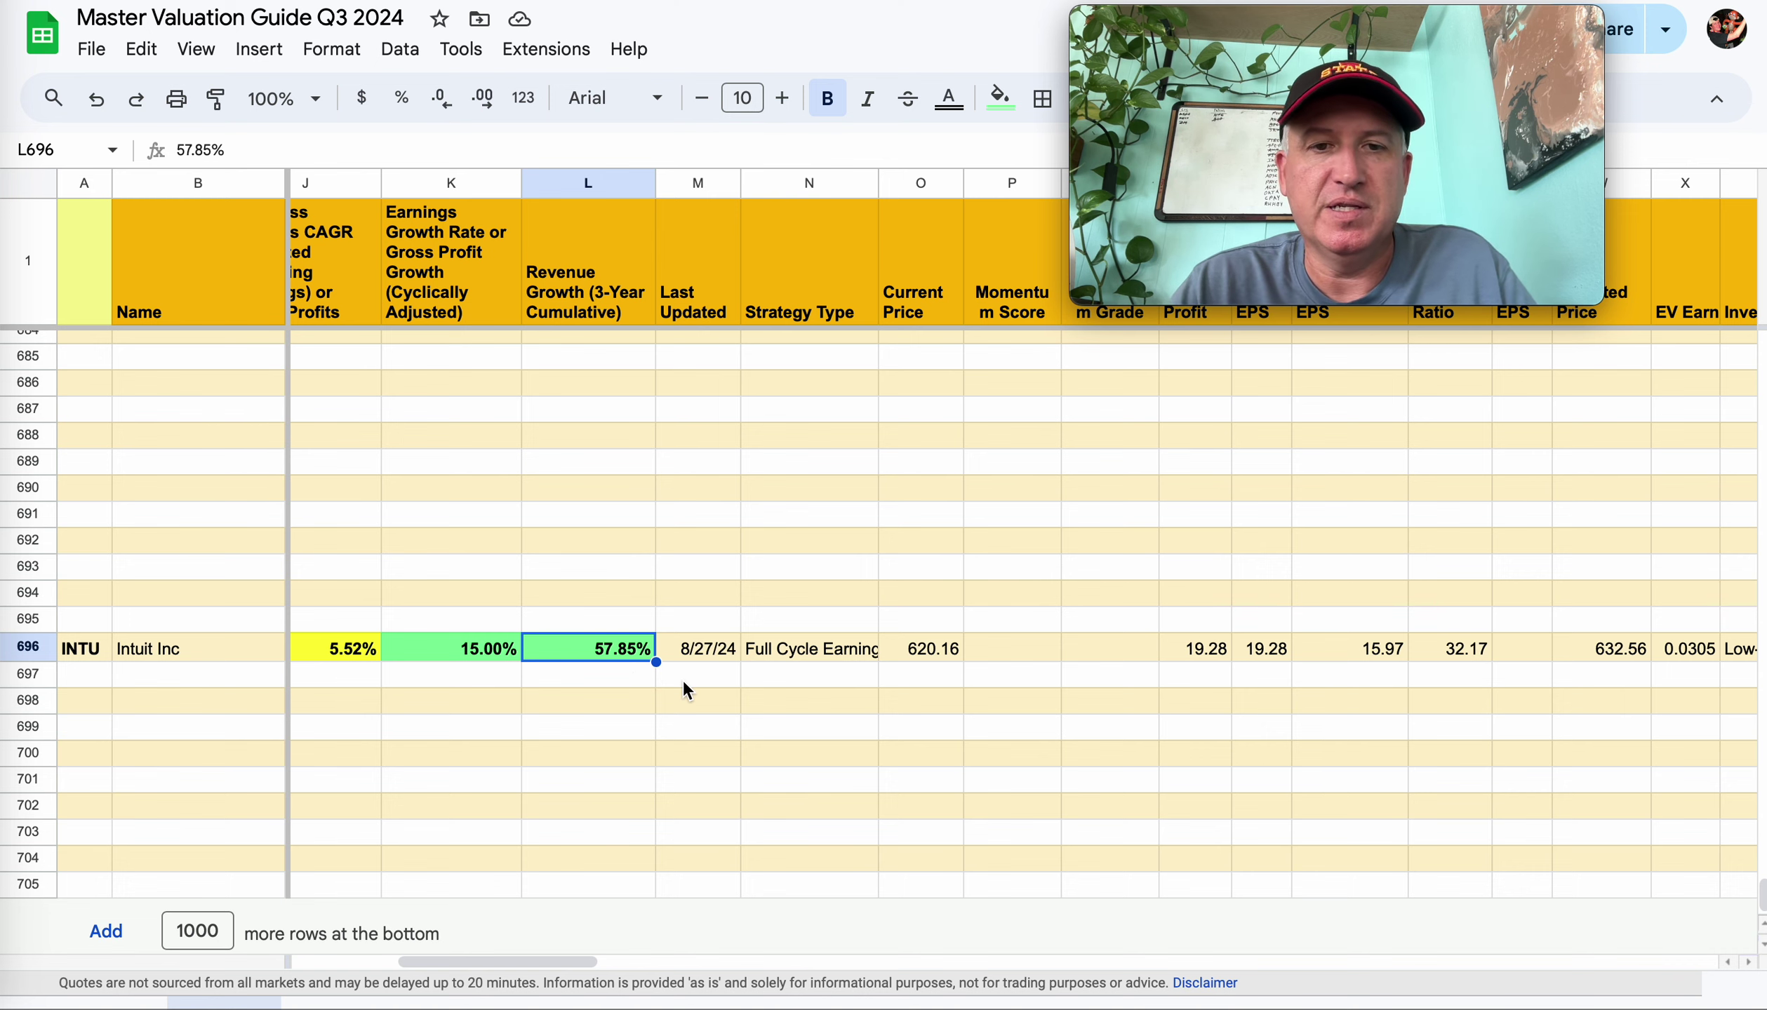
scroll(1030, 680, "right", 2)
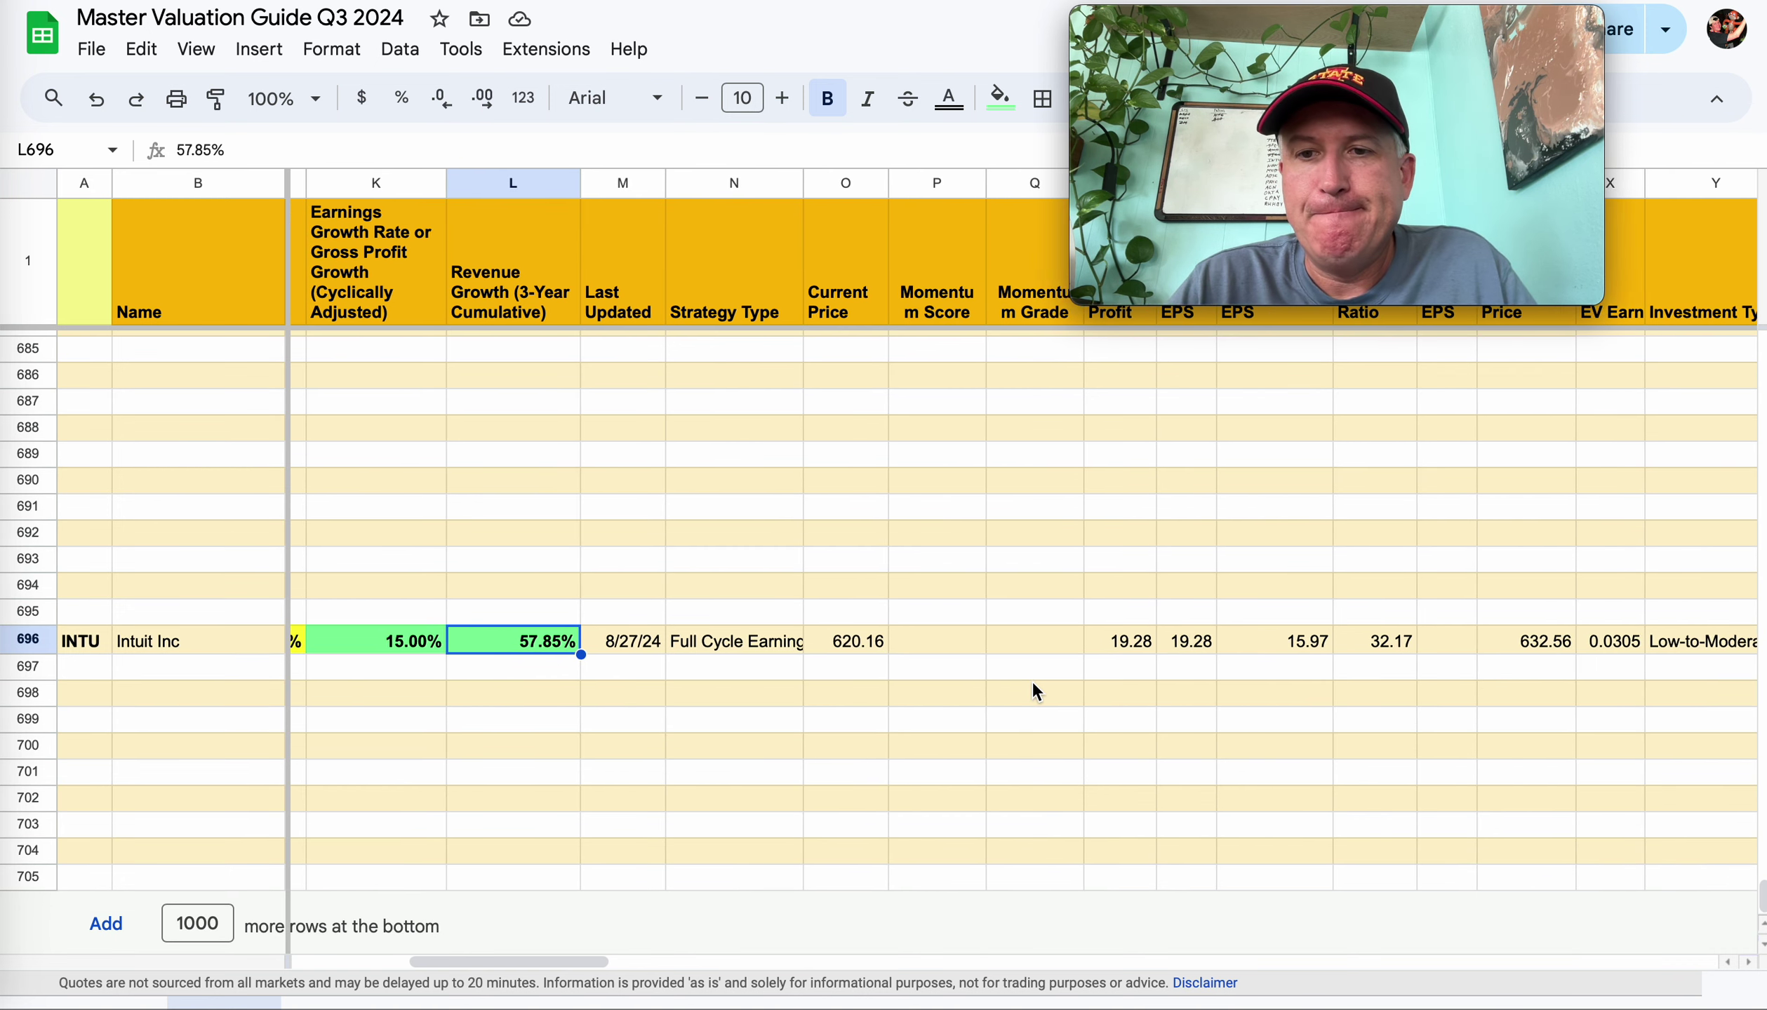
scroll(1033, 683, "right", 2)
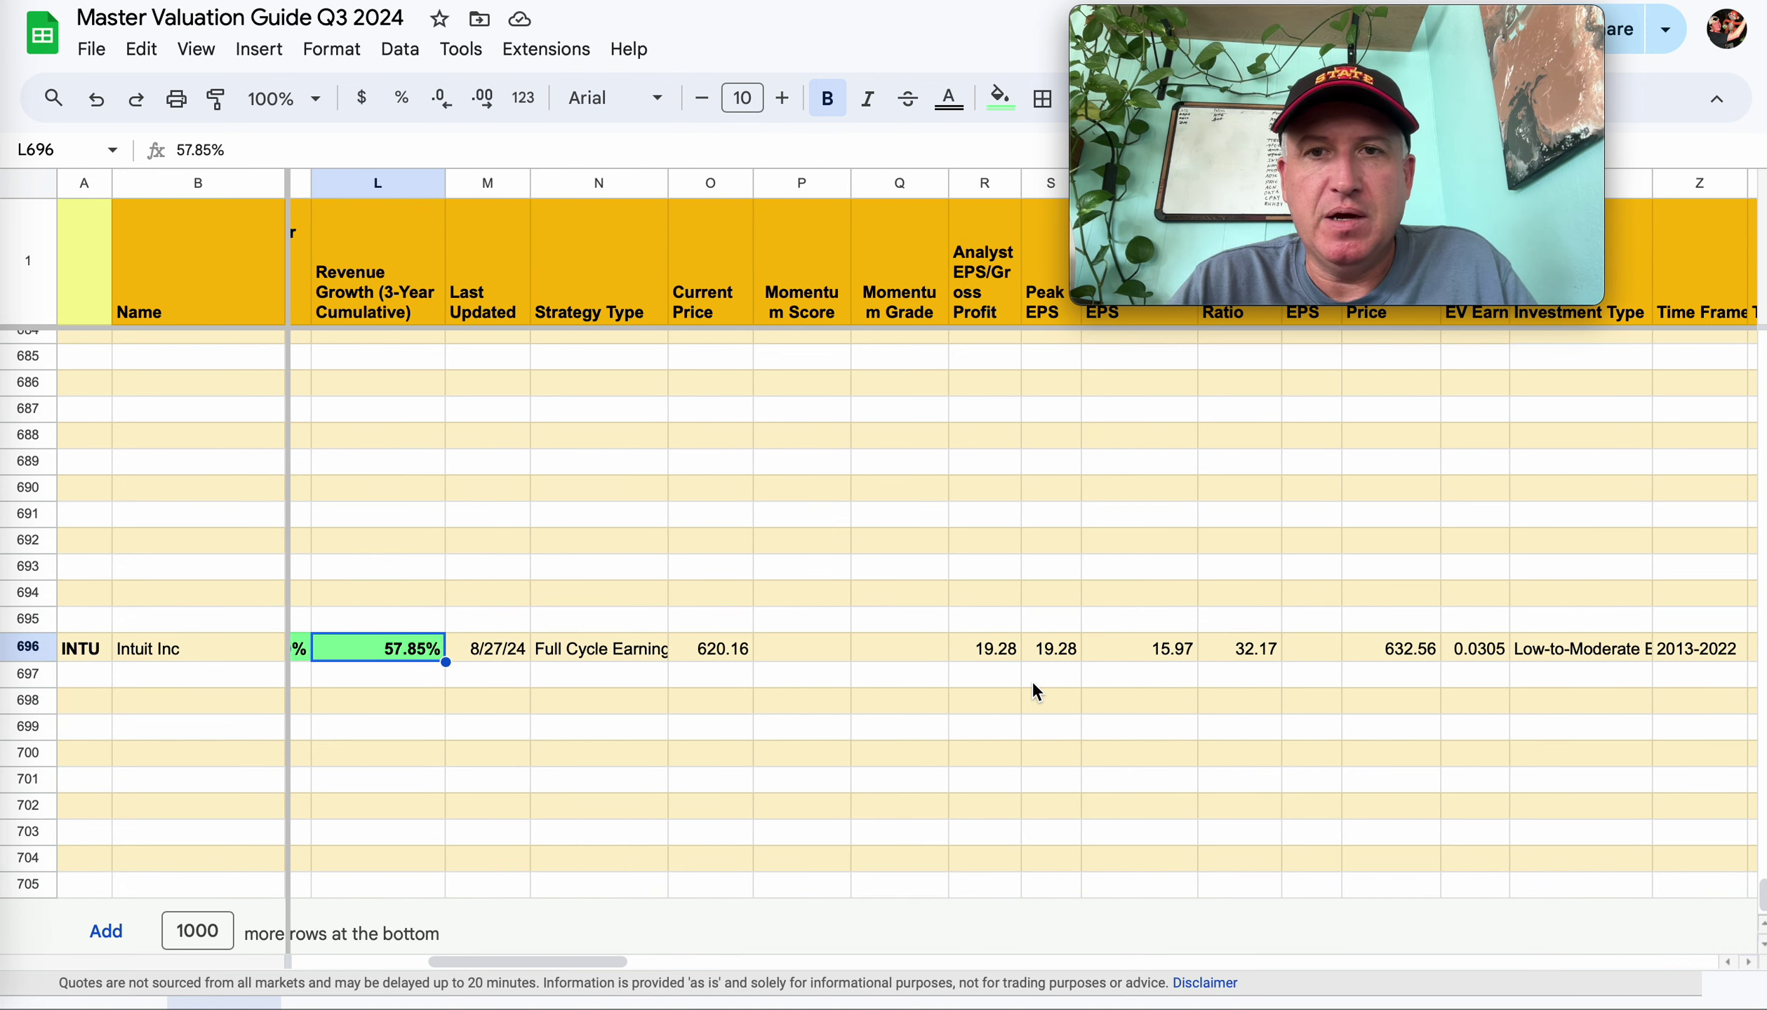
Compare Intuit's analyst EPS cell in the spreadsheet with the forecast EPS on the FAST Graphs chart.
left_click(1004, 649)
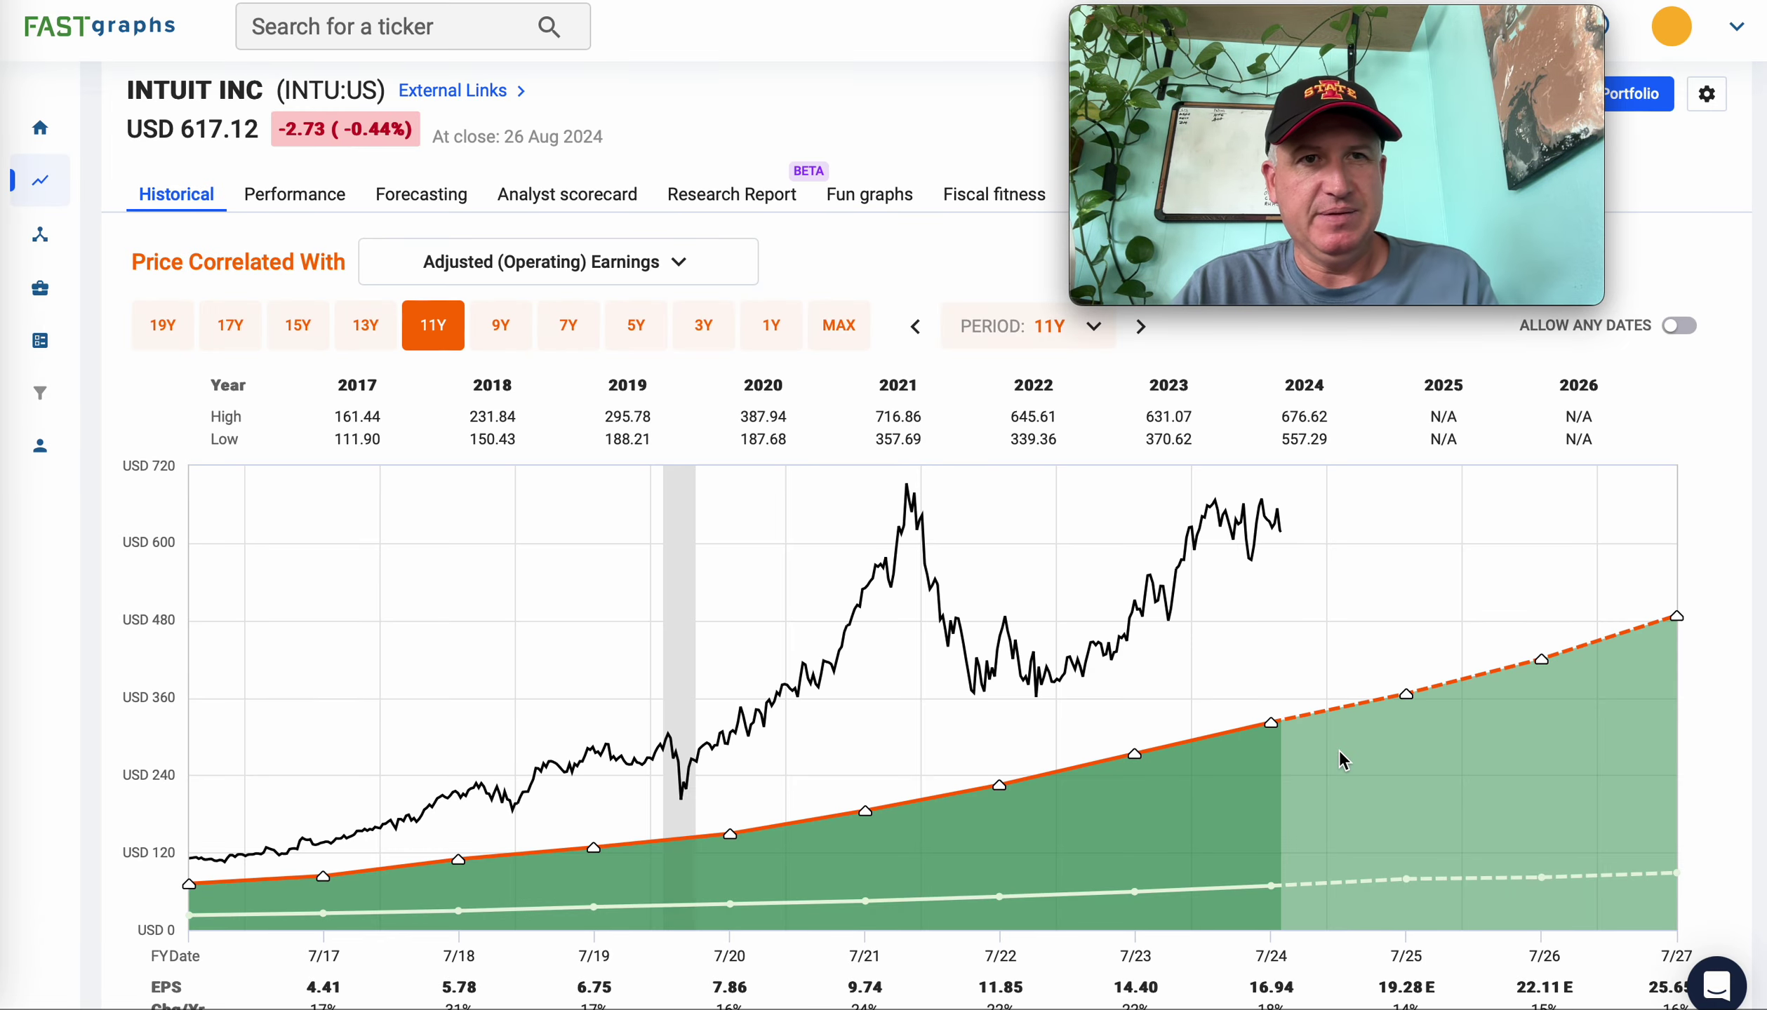
scroll(1386, 814, "down", 1)
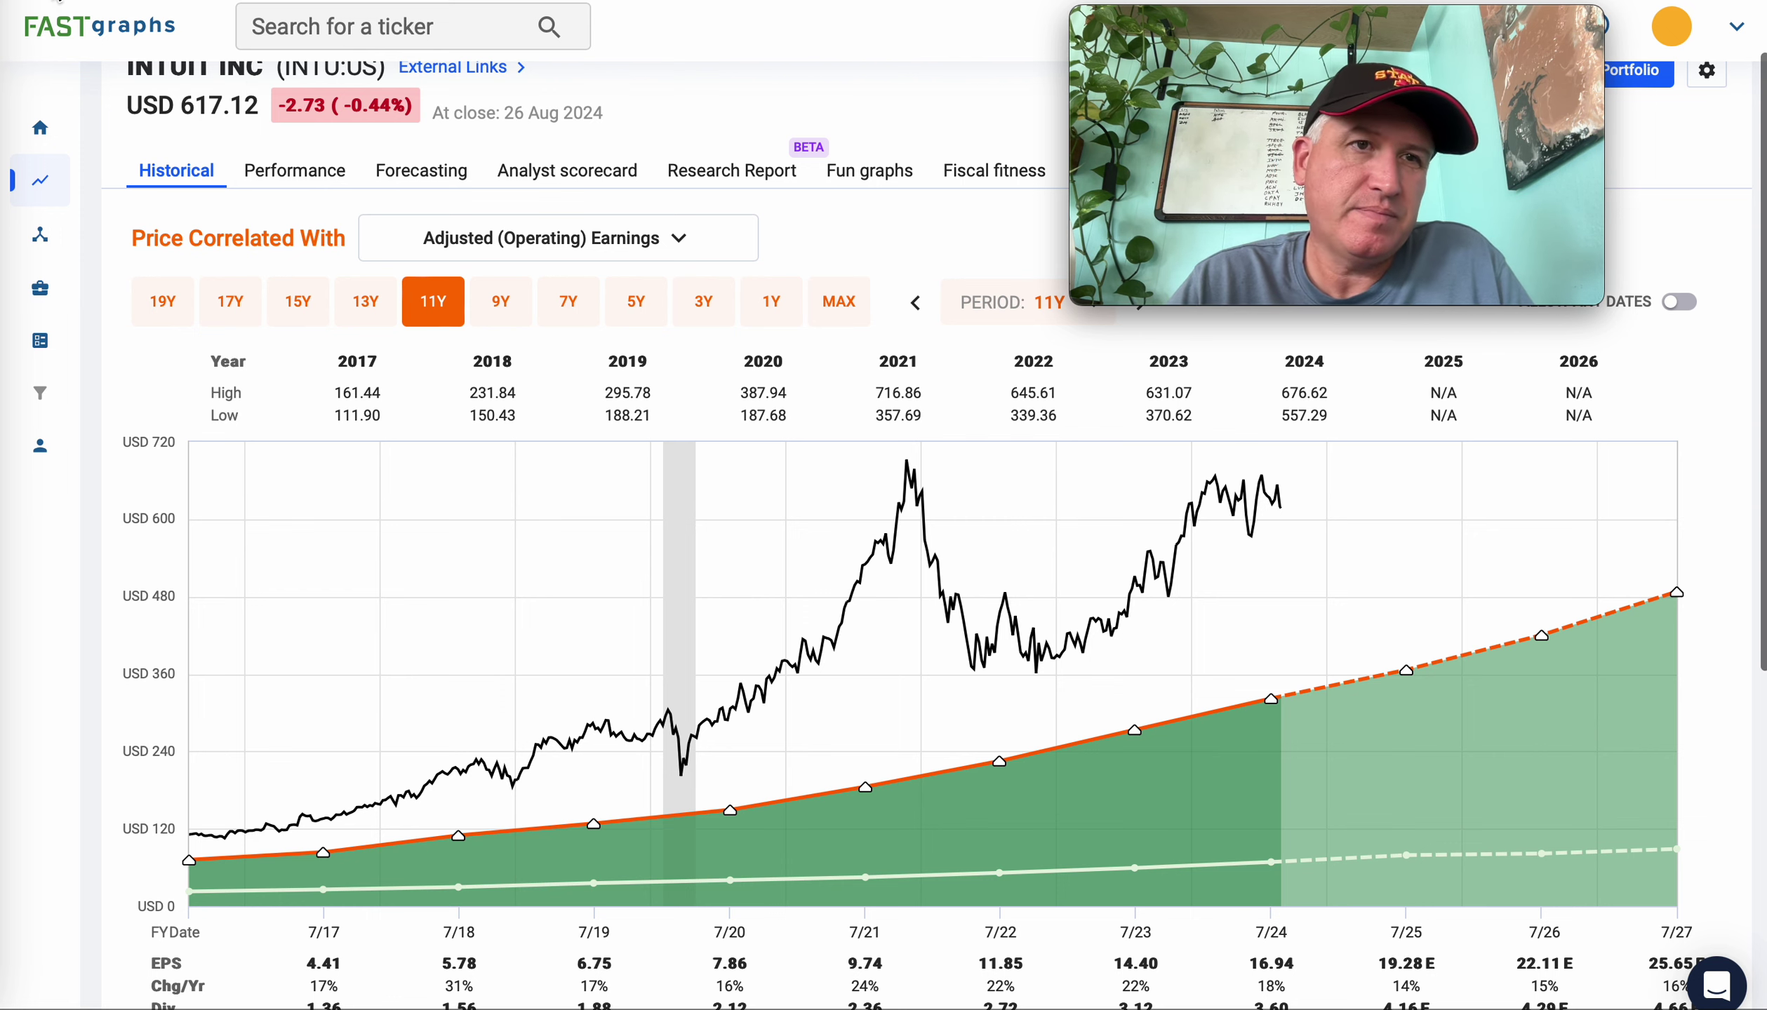
key("ctrl+Tab")
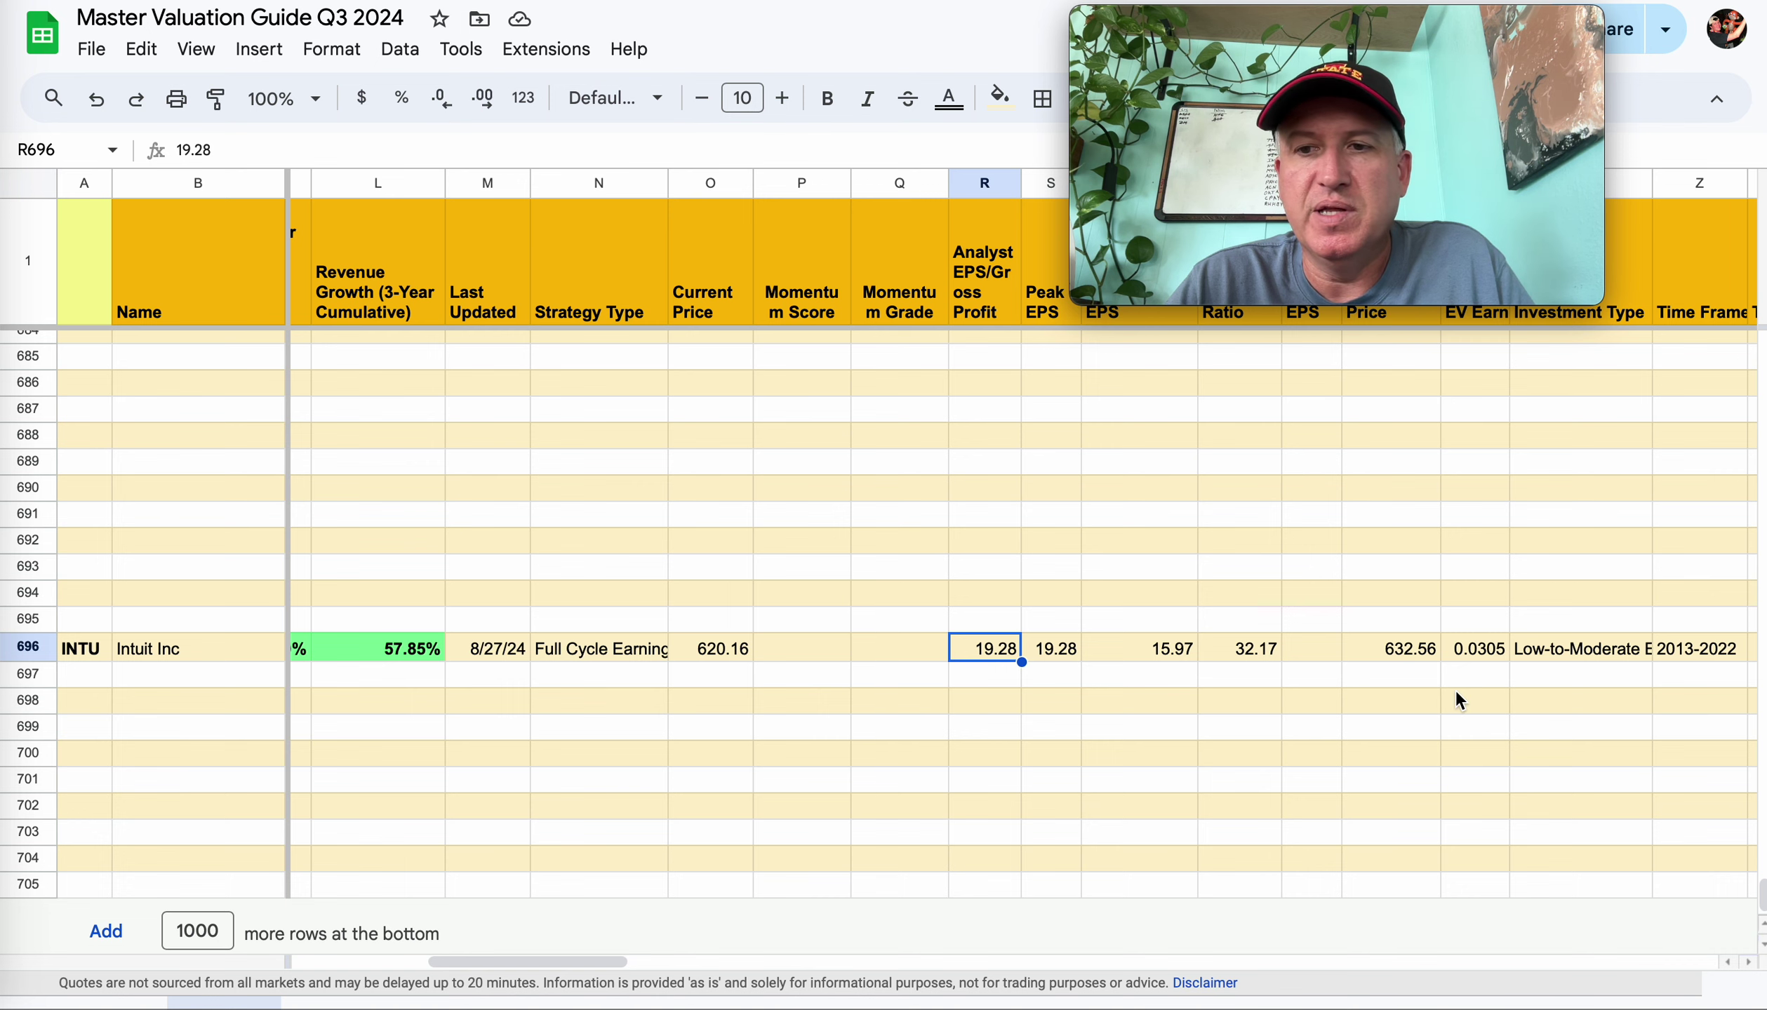
Inspect the formulas behind Intuit's debt adjusted price and EV earnings yield in the valuation spreadsheet.
scroll(1454, 690, "right", 2)
left_click(1250, 651)
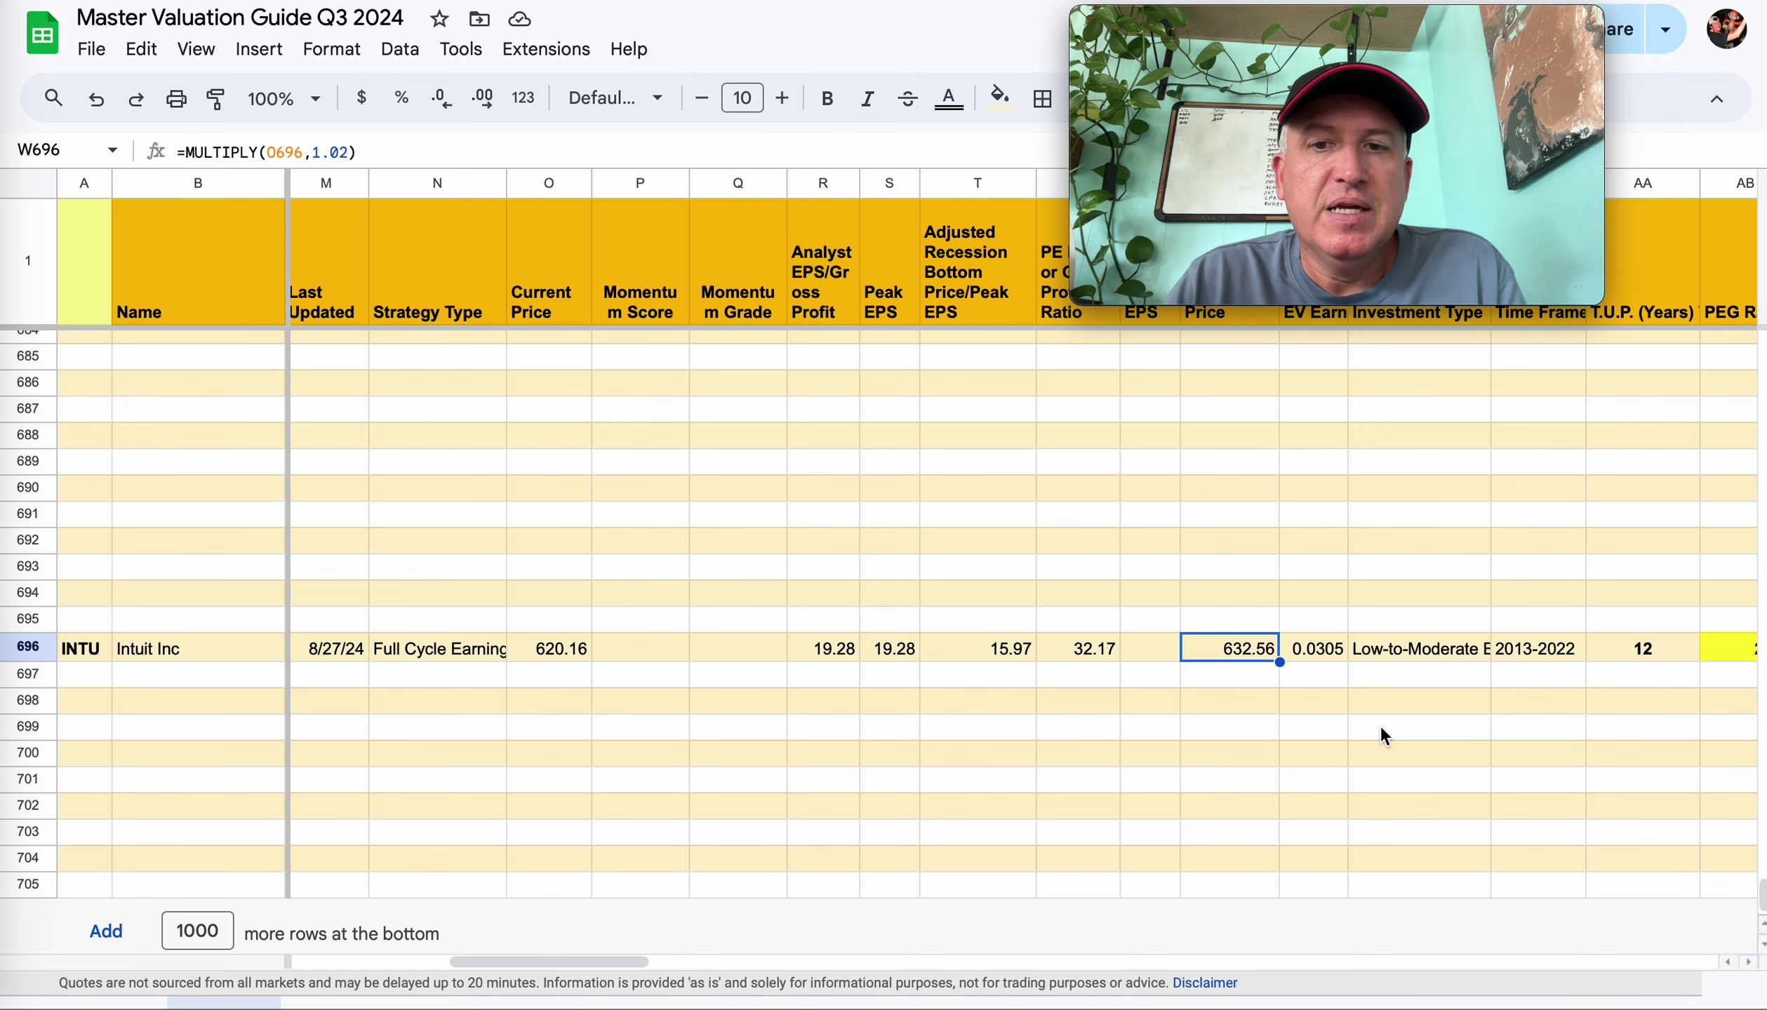
scroll(1380, 726, "right", 2)
scroll(1380, 727, "right", 3)
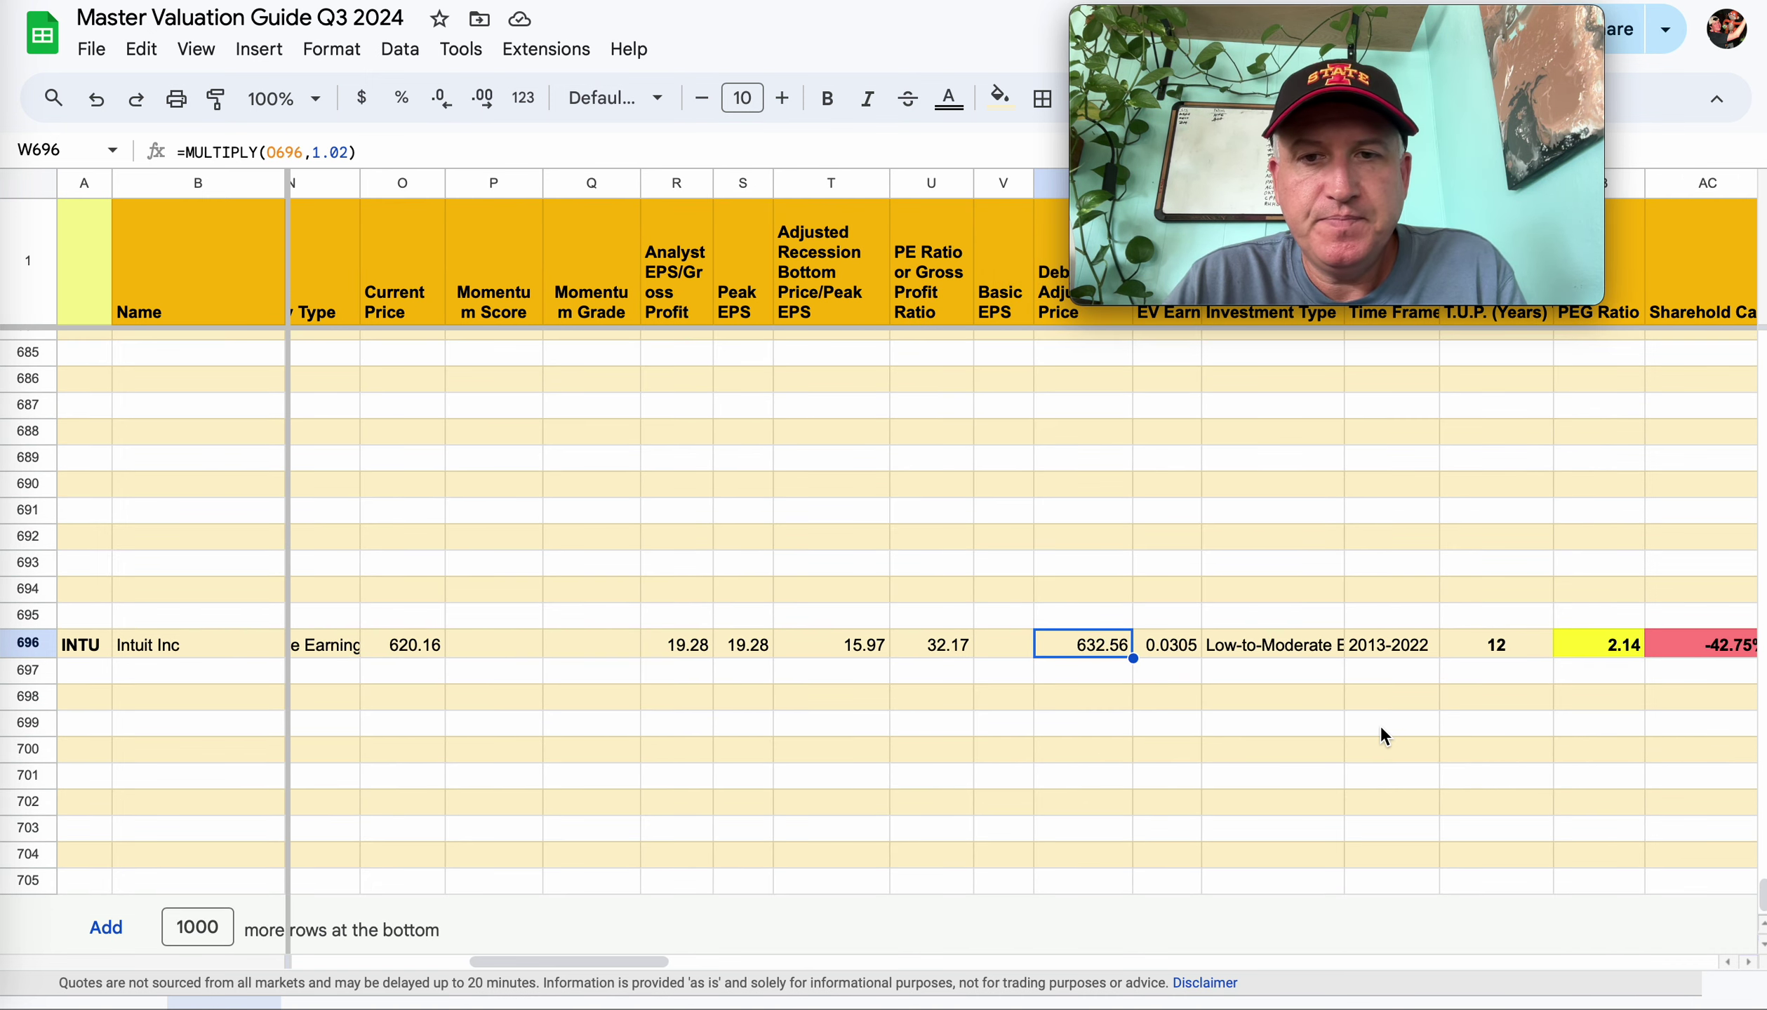
left_click(1122, 645)
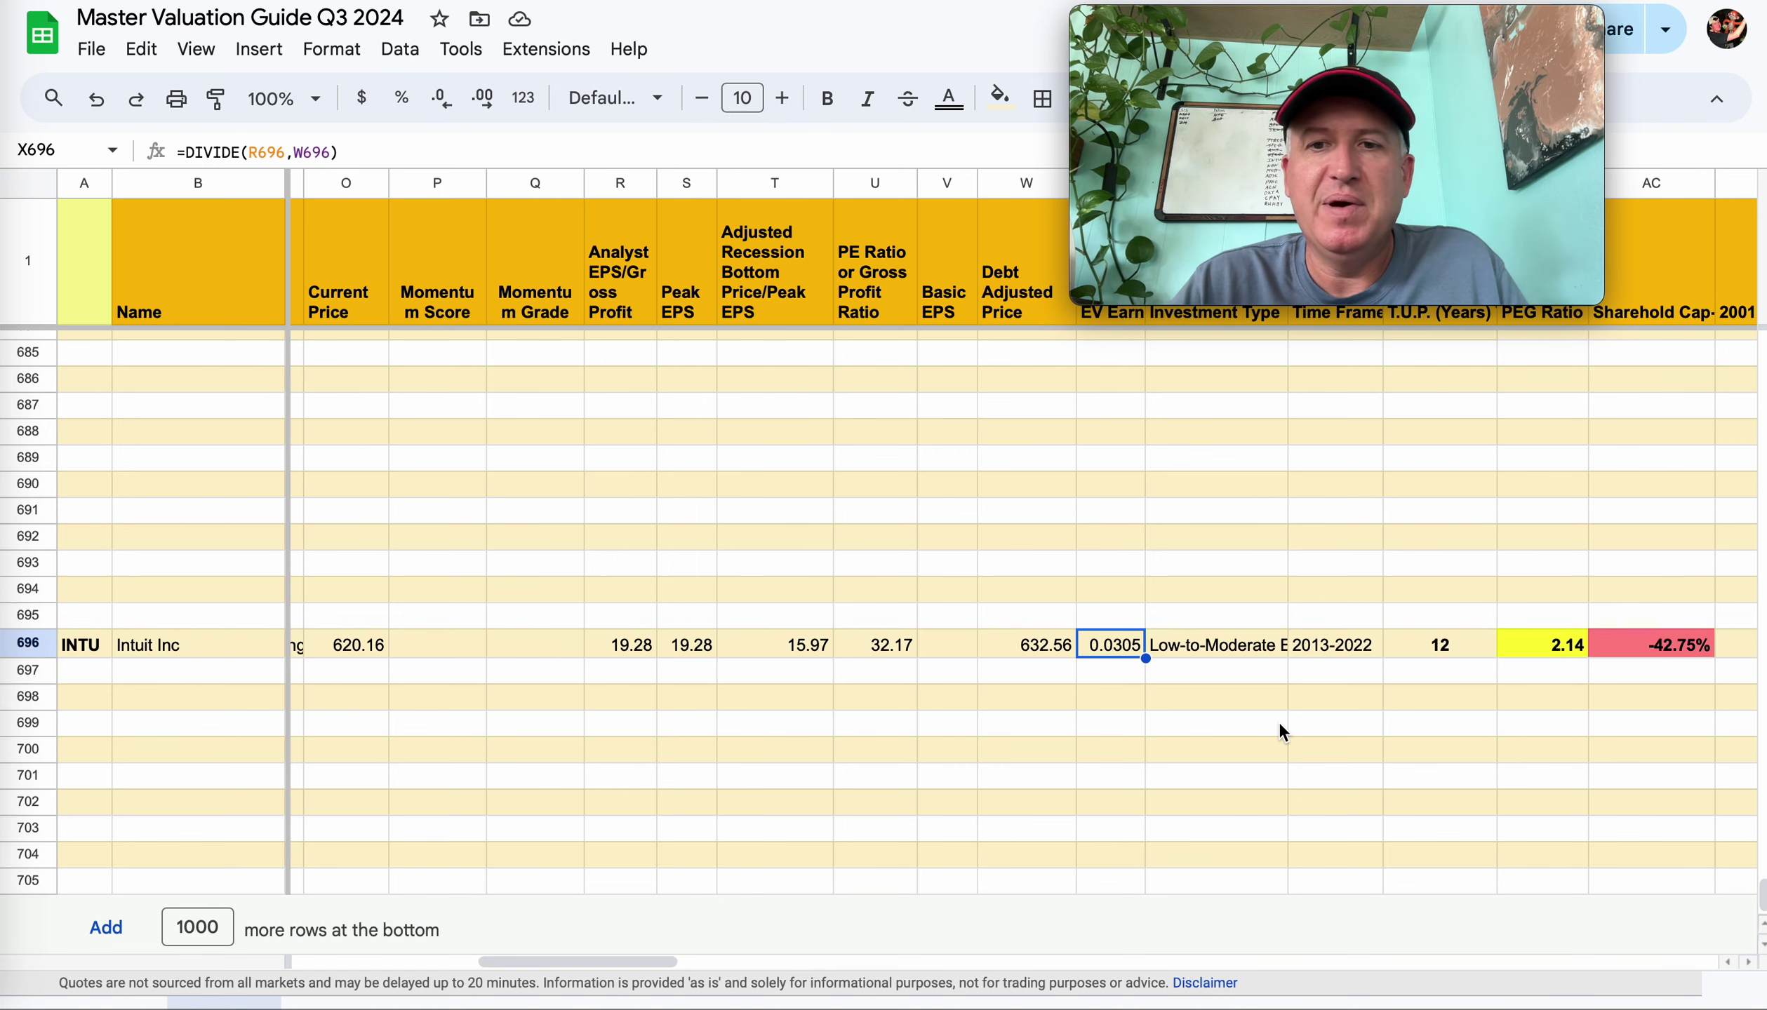
Inspect Intuit's adjusted earnings yield and the year-by-year return projections up to the 10-year return cell.
scroll(1342, 713, "right", 3)
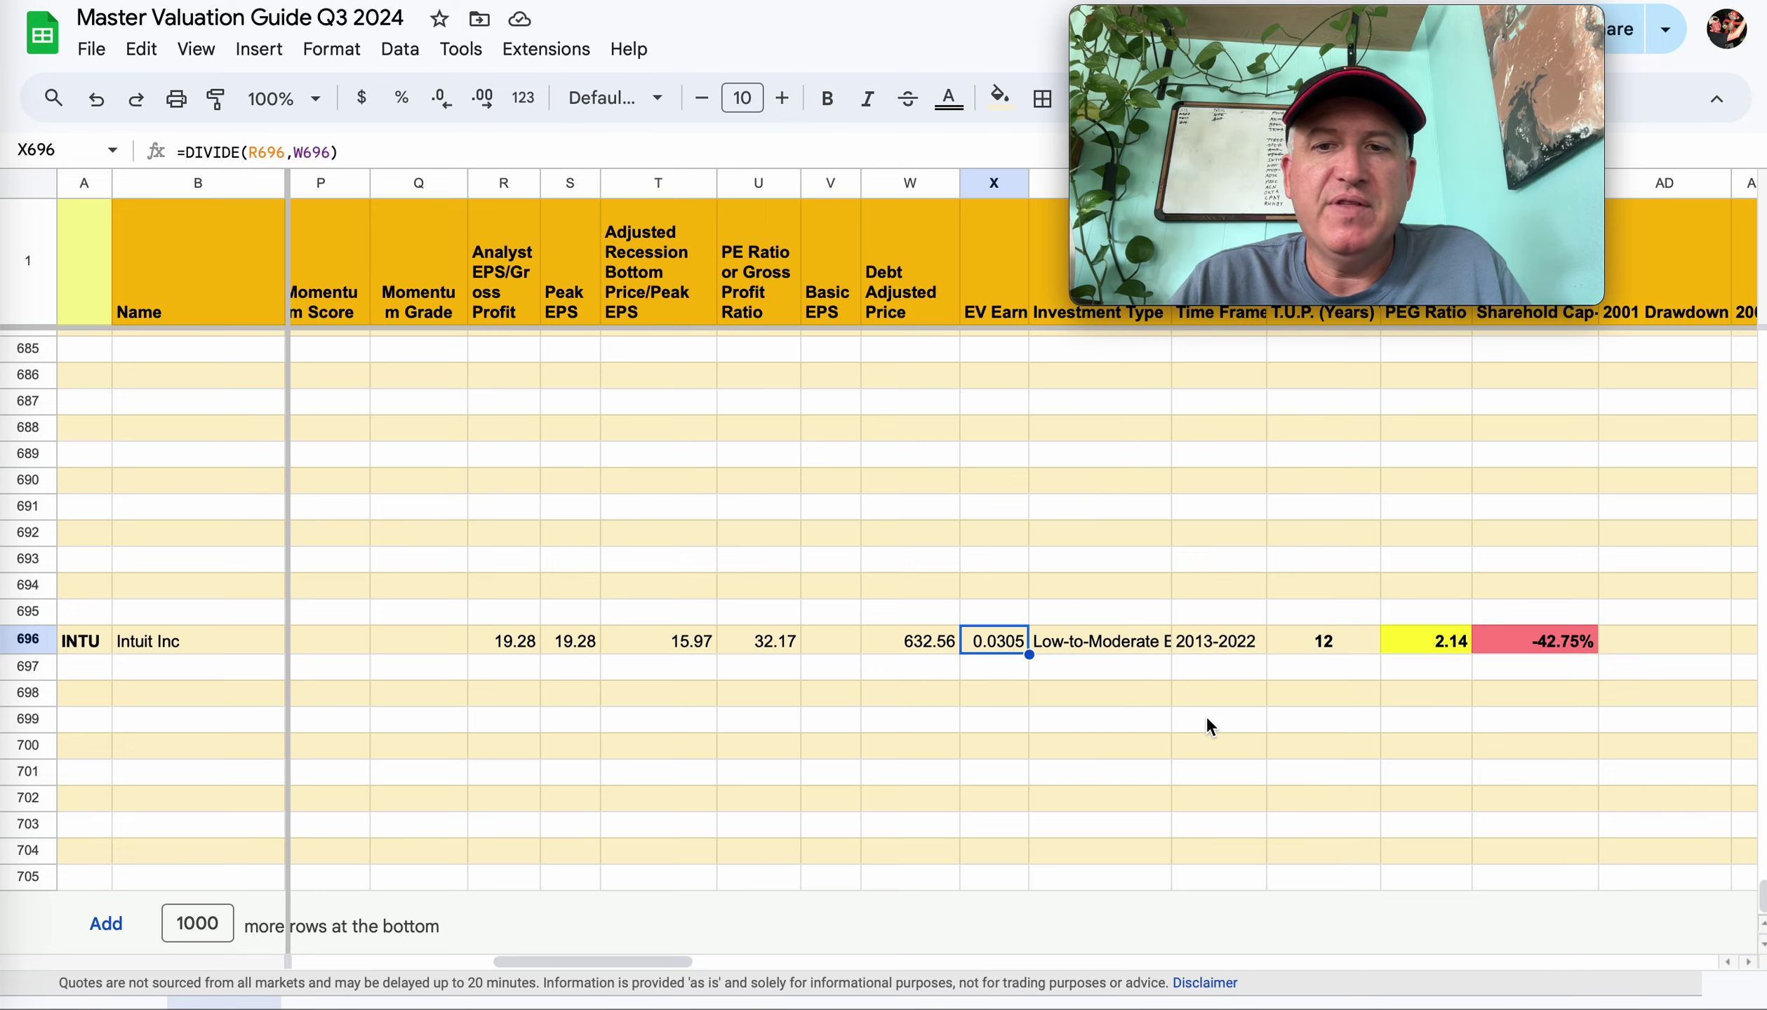
scroll(1206, 719, "right", 15)
scroll(1205, 715, "right", 6)
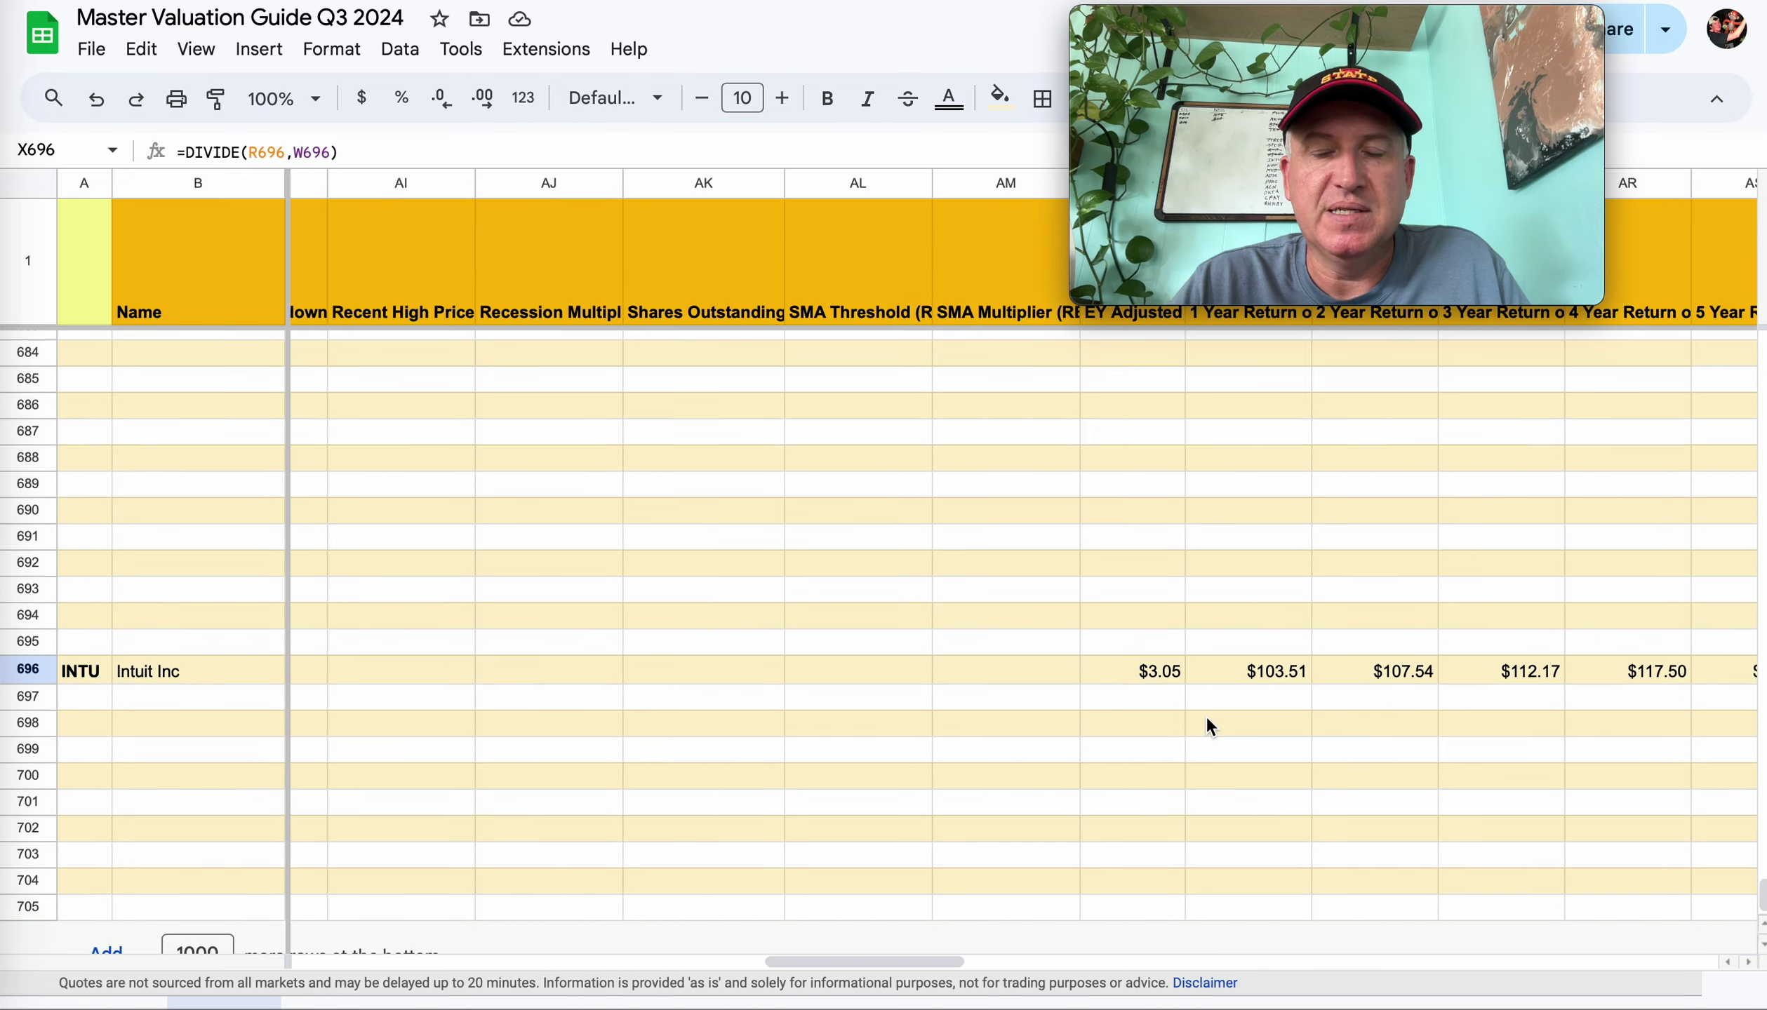
scroll(1206, 717, "right", 3)
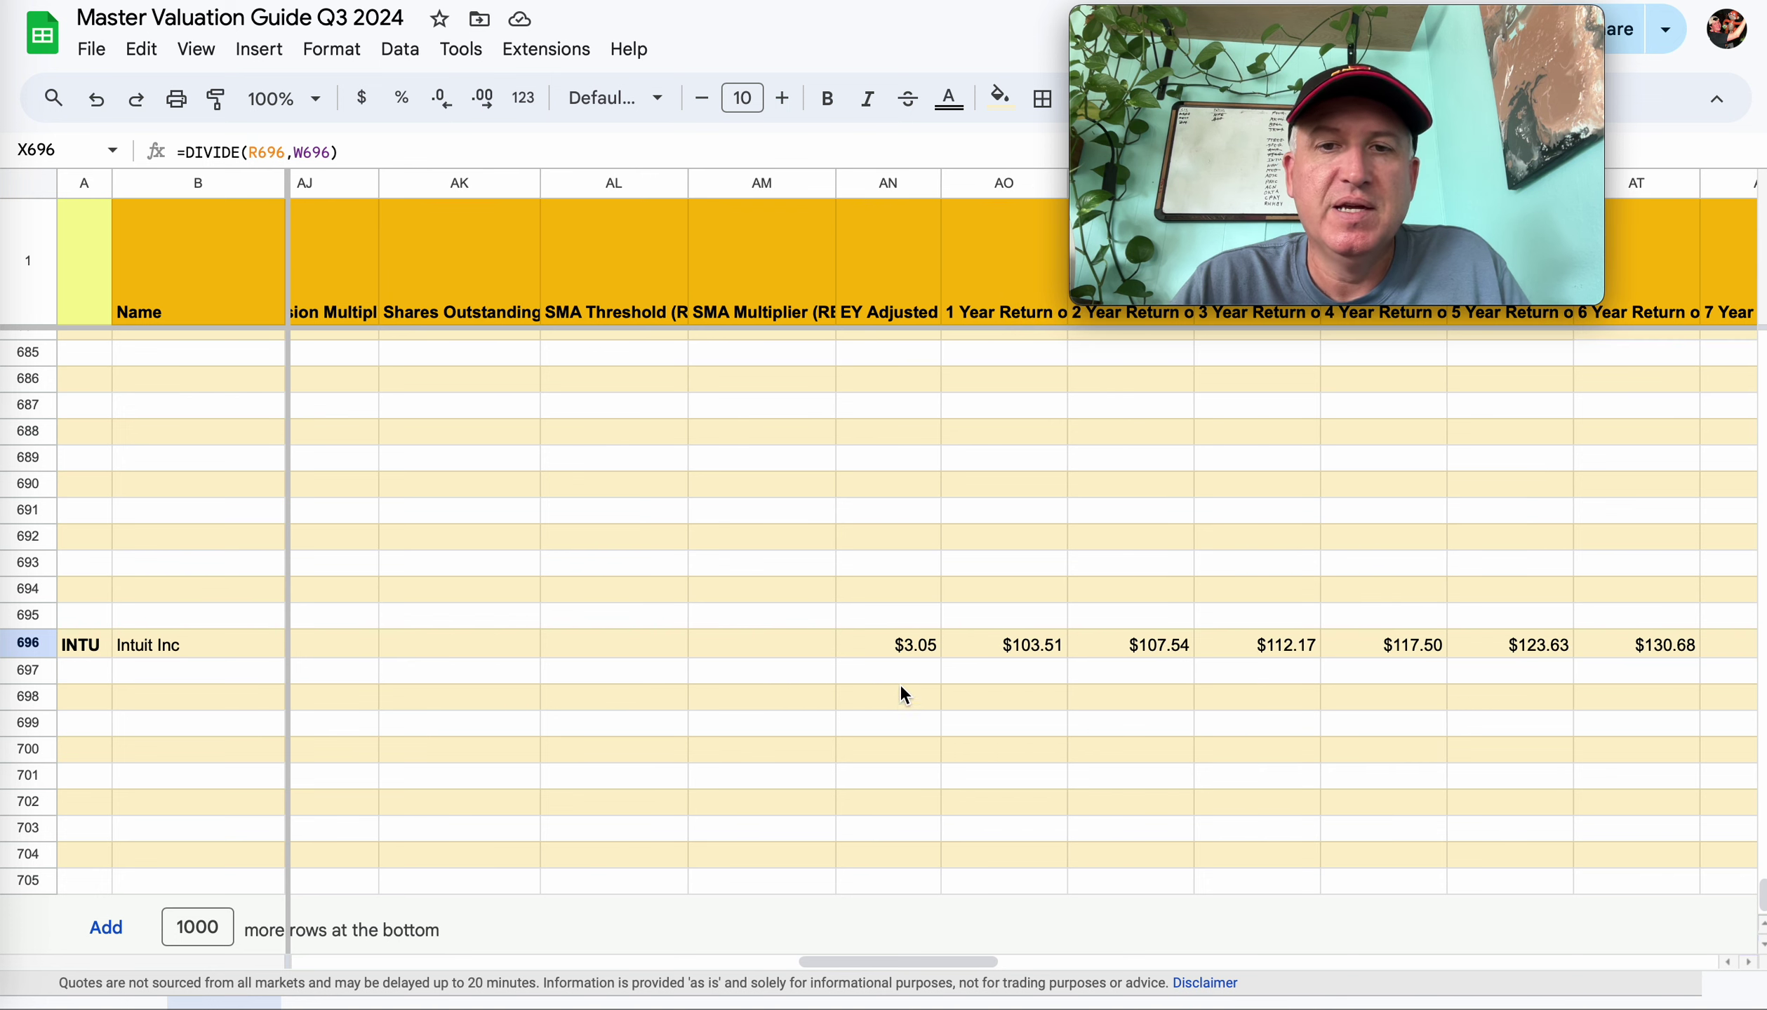
left_click(913, 646)
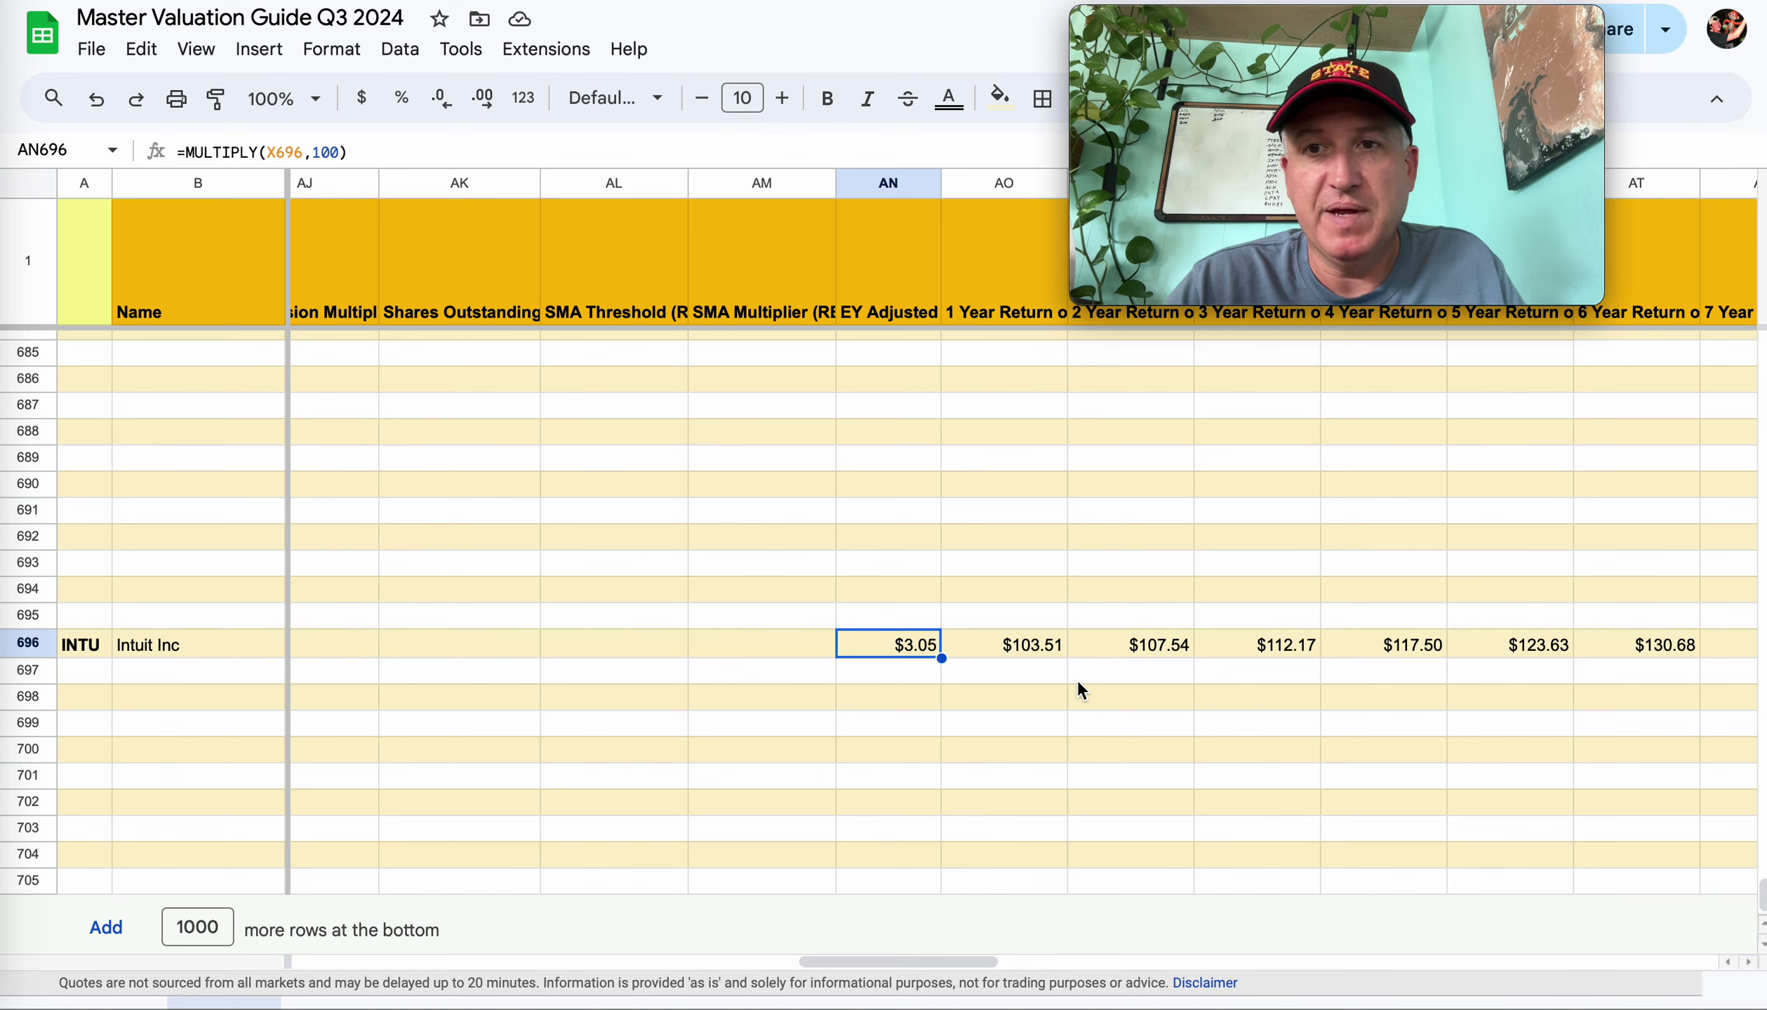
scroll(1197, 717, "right", 3)
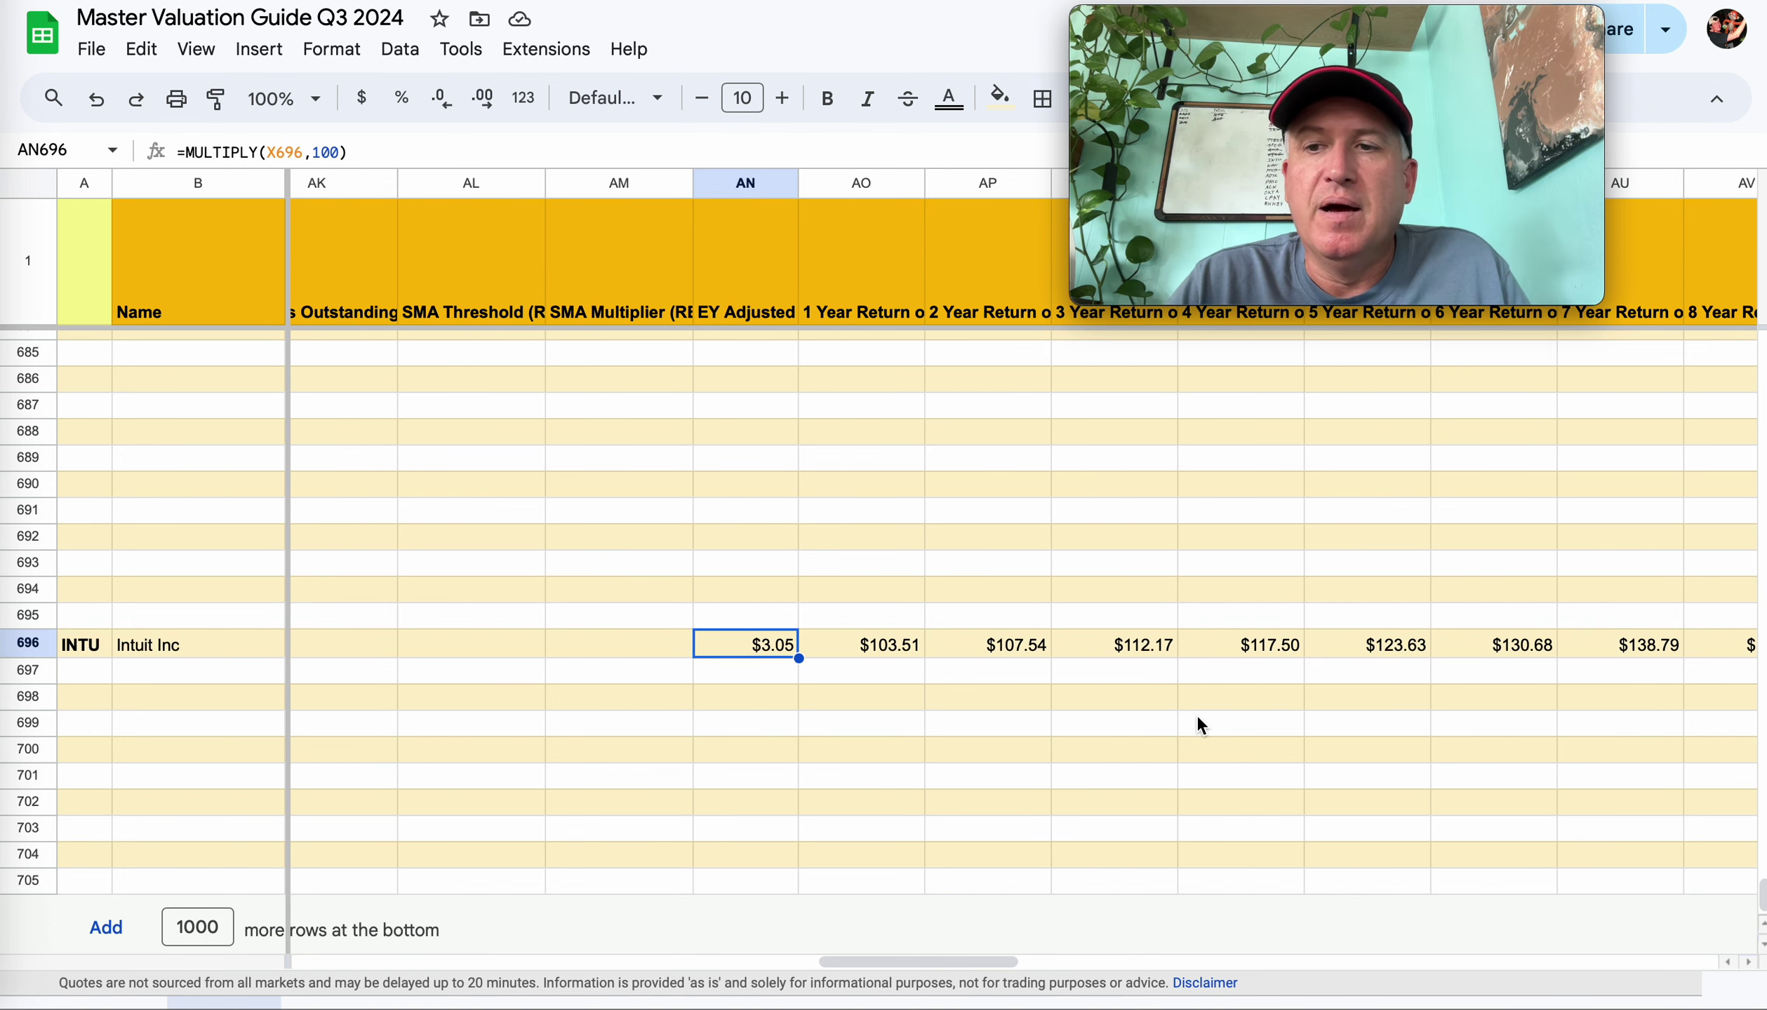
scroll(1197, 714, "right", 2)
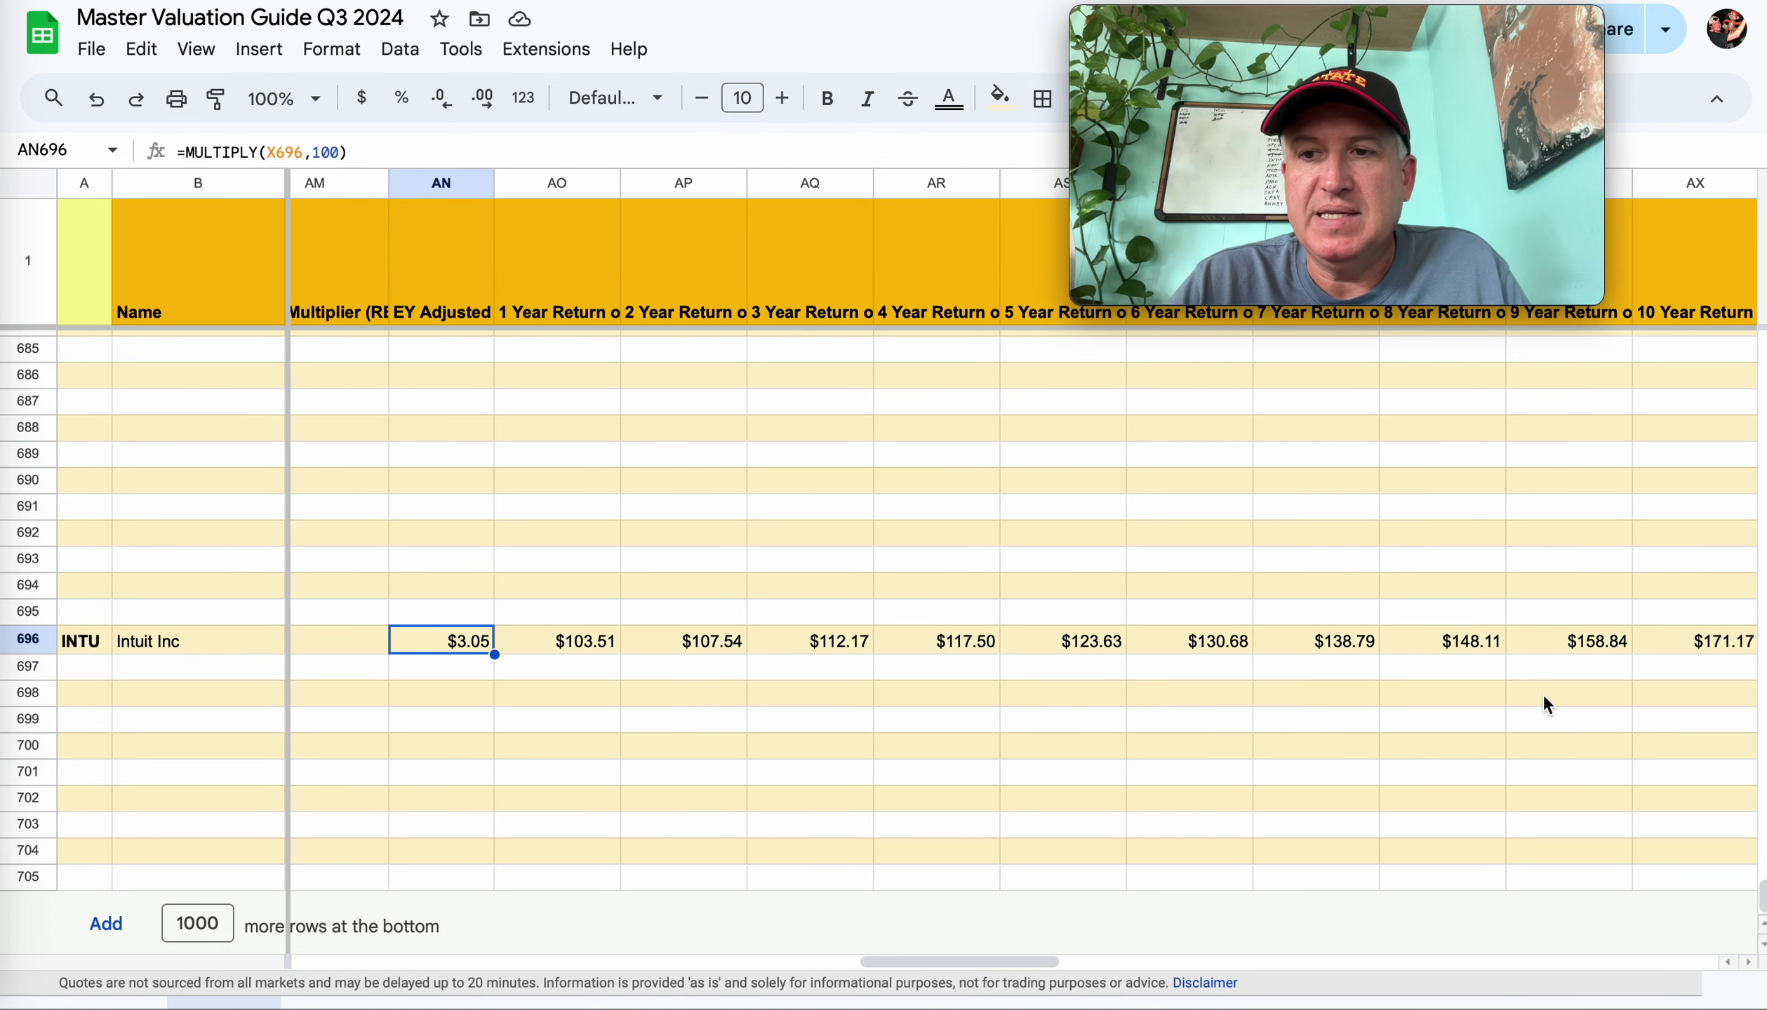
left_click(1694, 640)
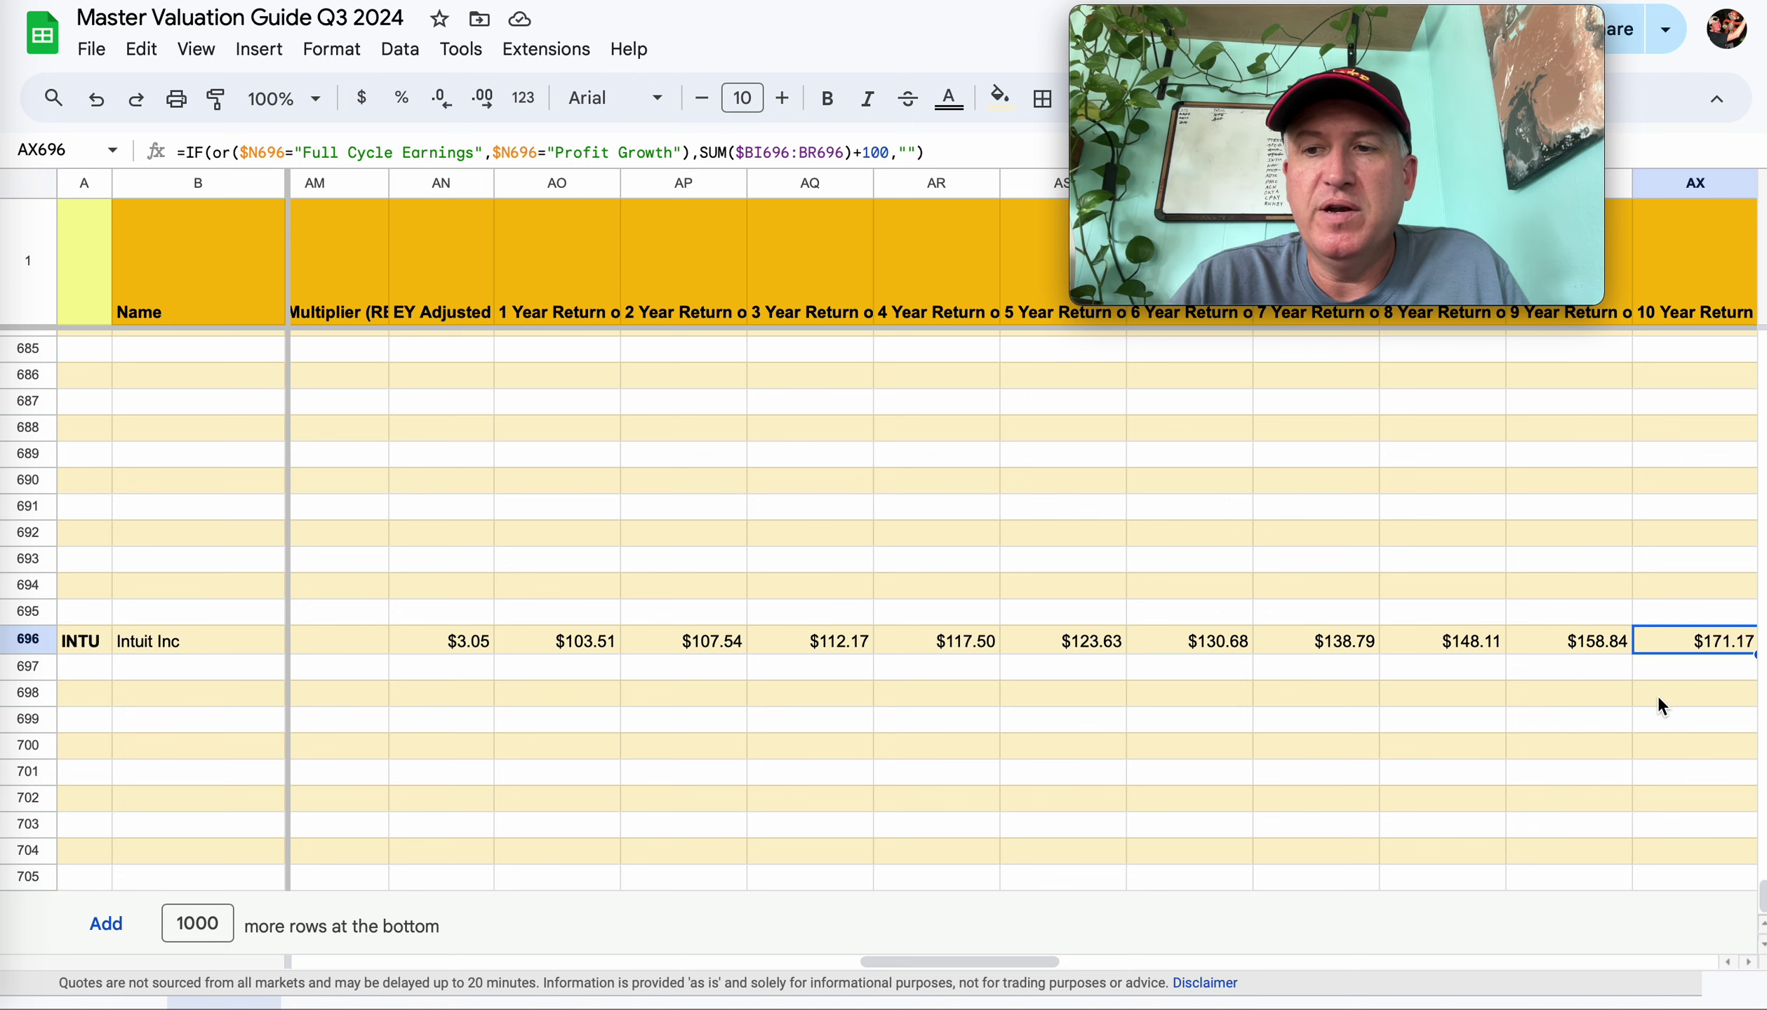
scroll(1658, 695, "right", 1)
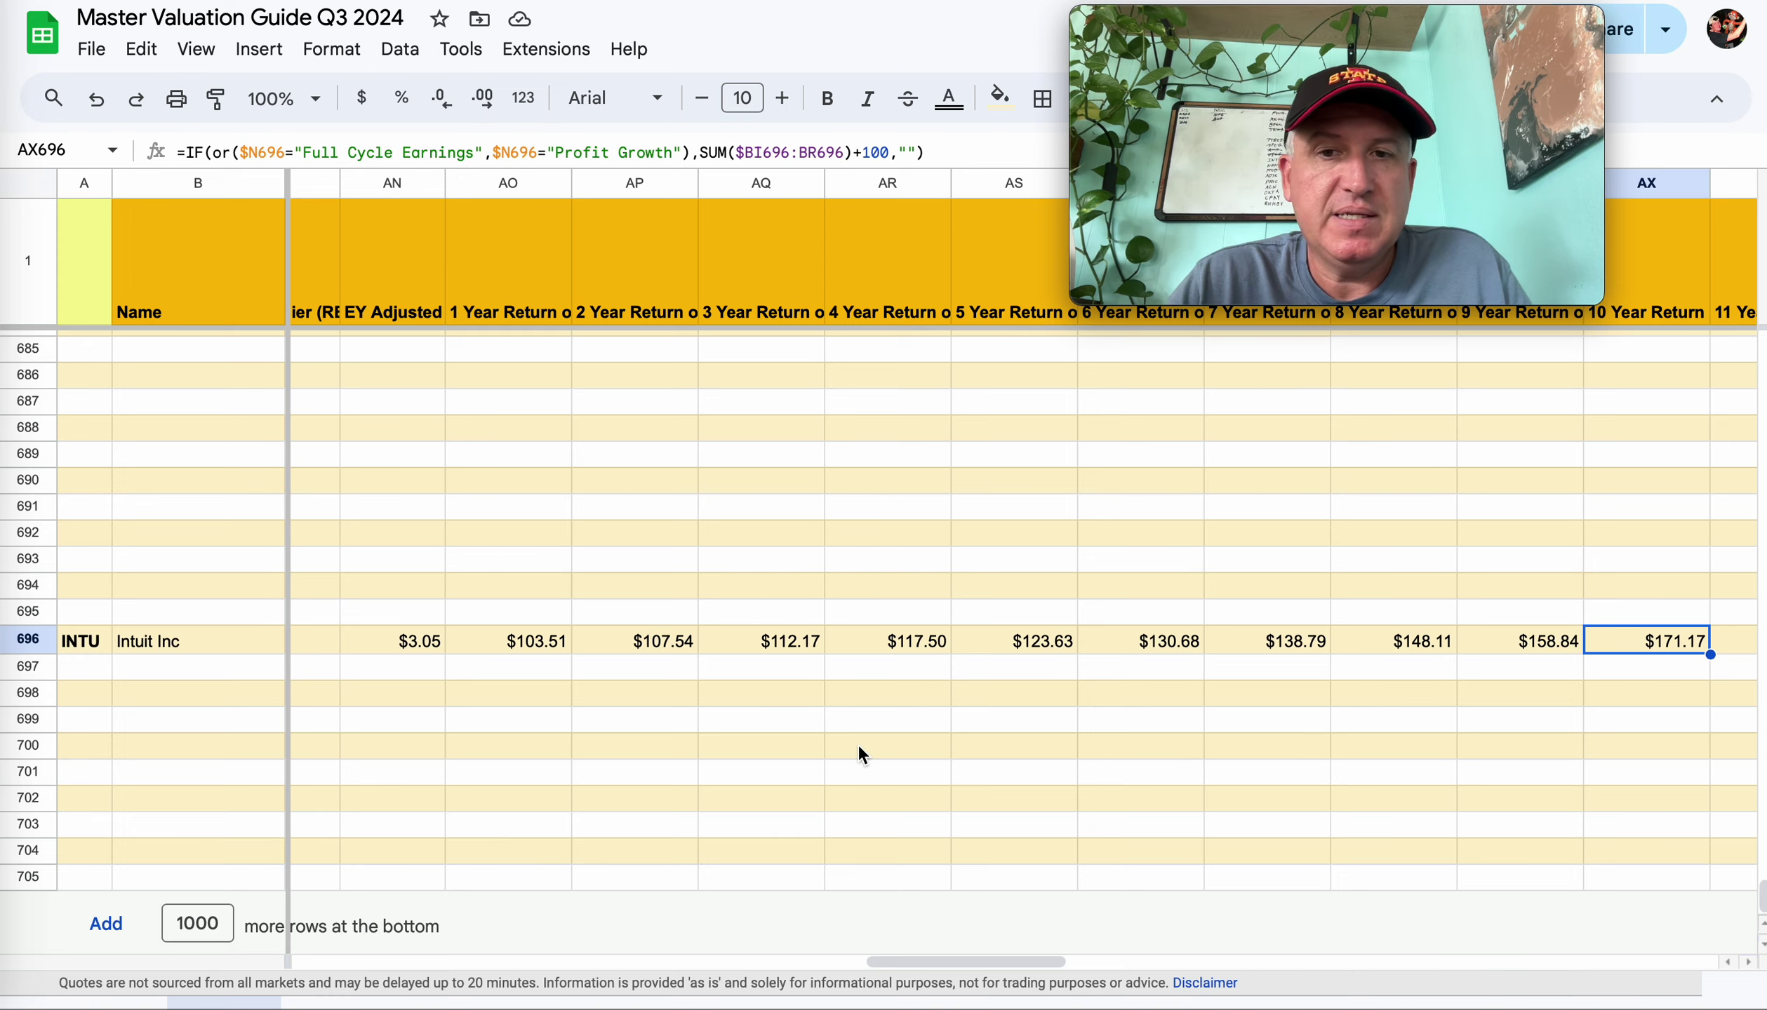
Examine Intuit's Business Owner's CAGR formula alongside its cyclically adjusted earnings growth rate.
scroll(851, 745, "left", 10)
scroll(851, 745, "left", 10)
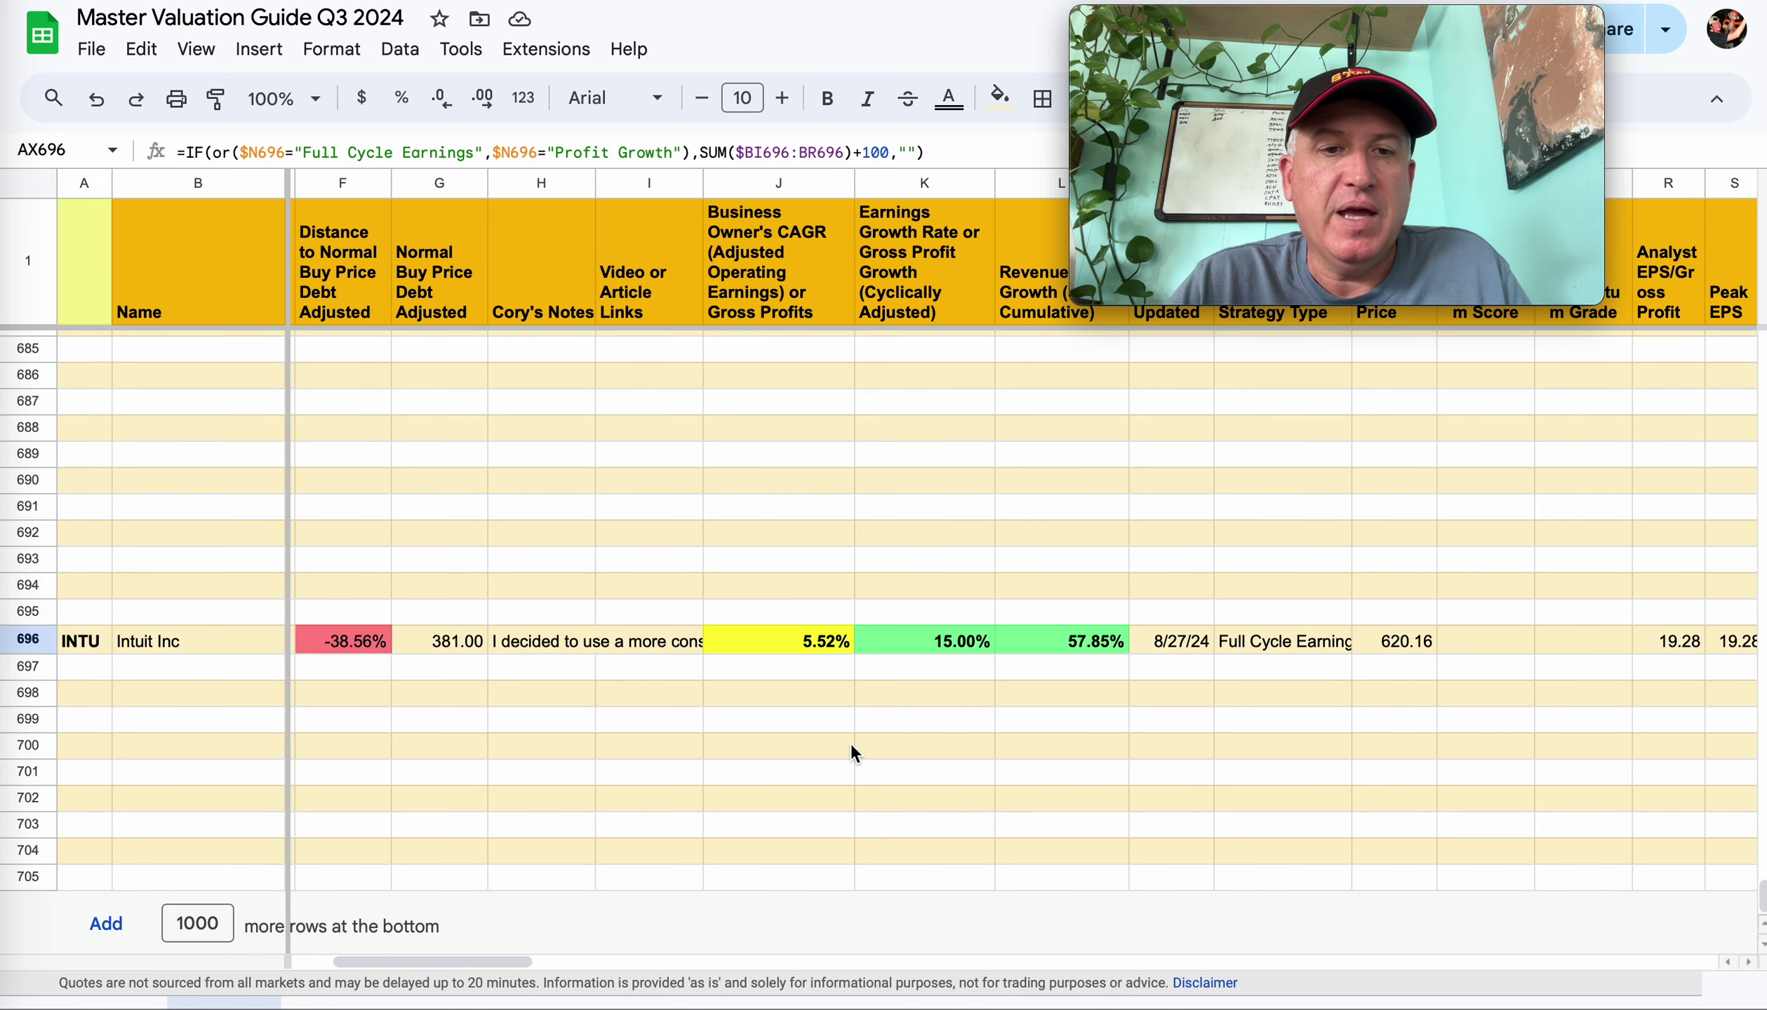
scroll(850, 744, "left", 3)
left_click(1071, 644)
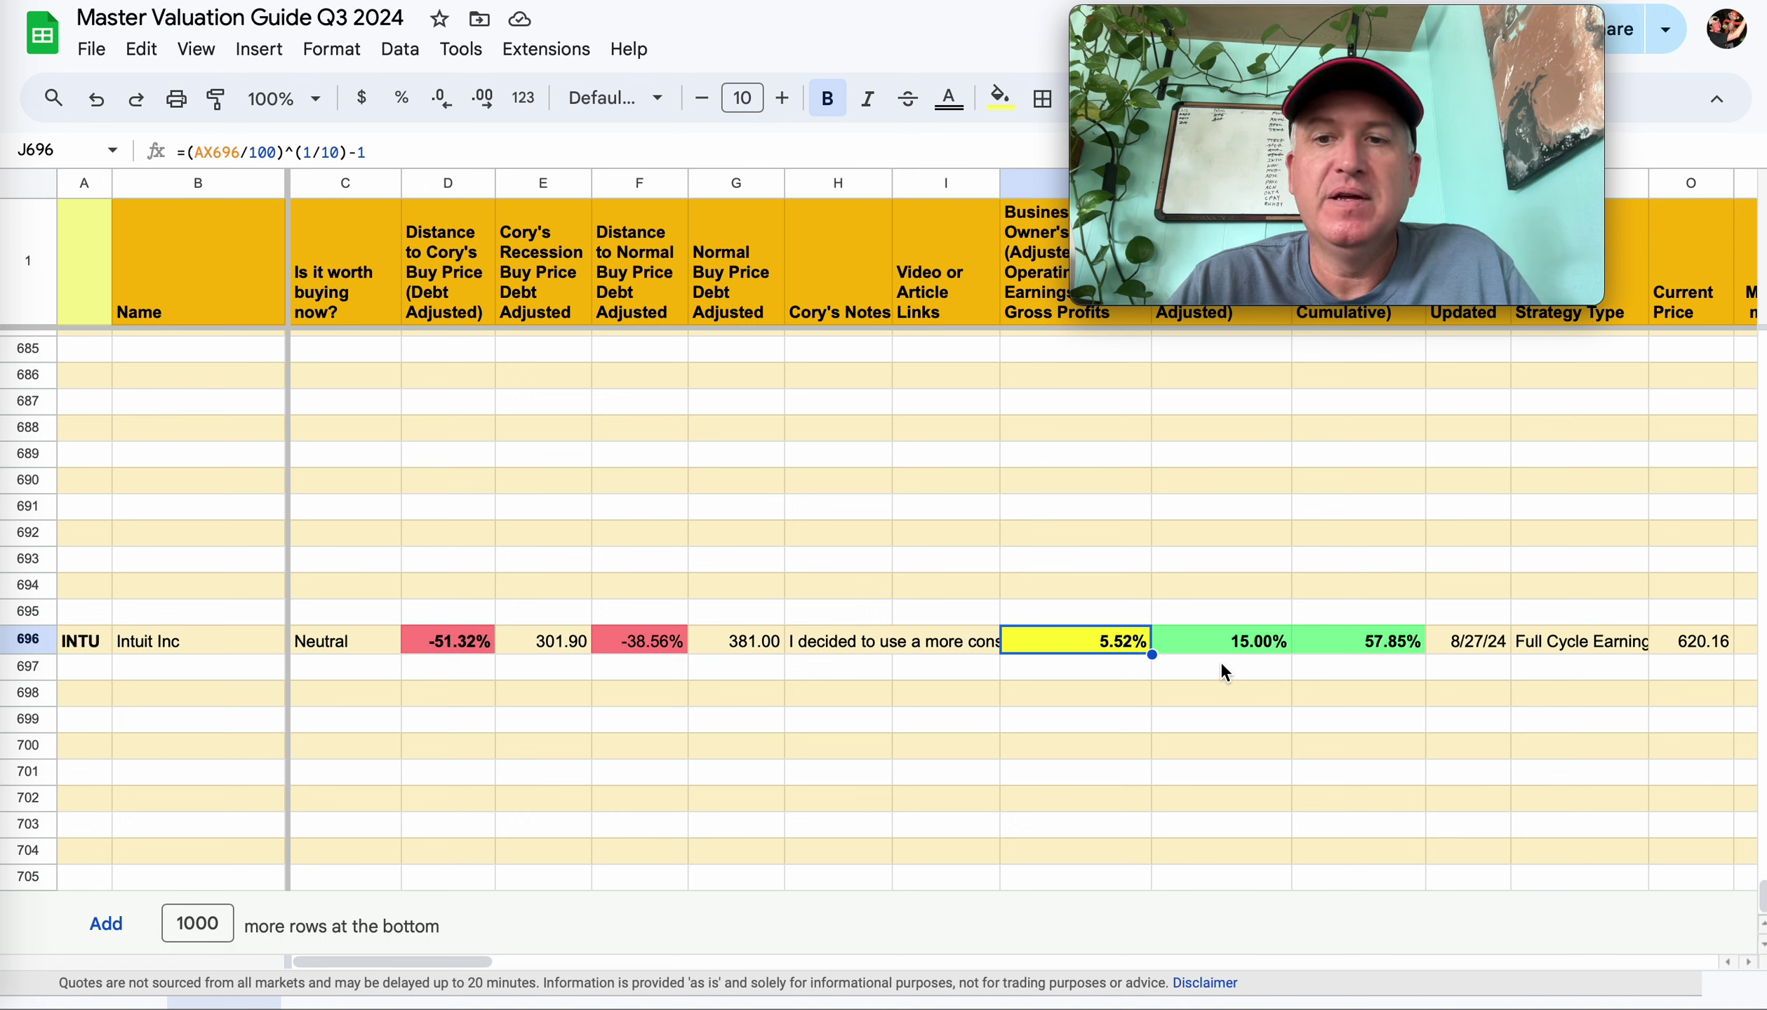
left_click(1231, 643)
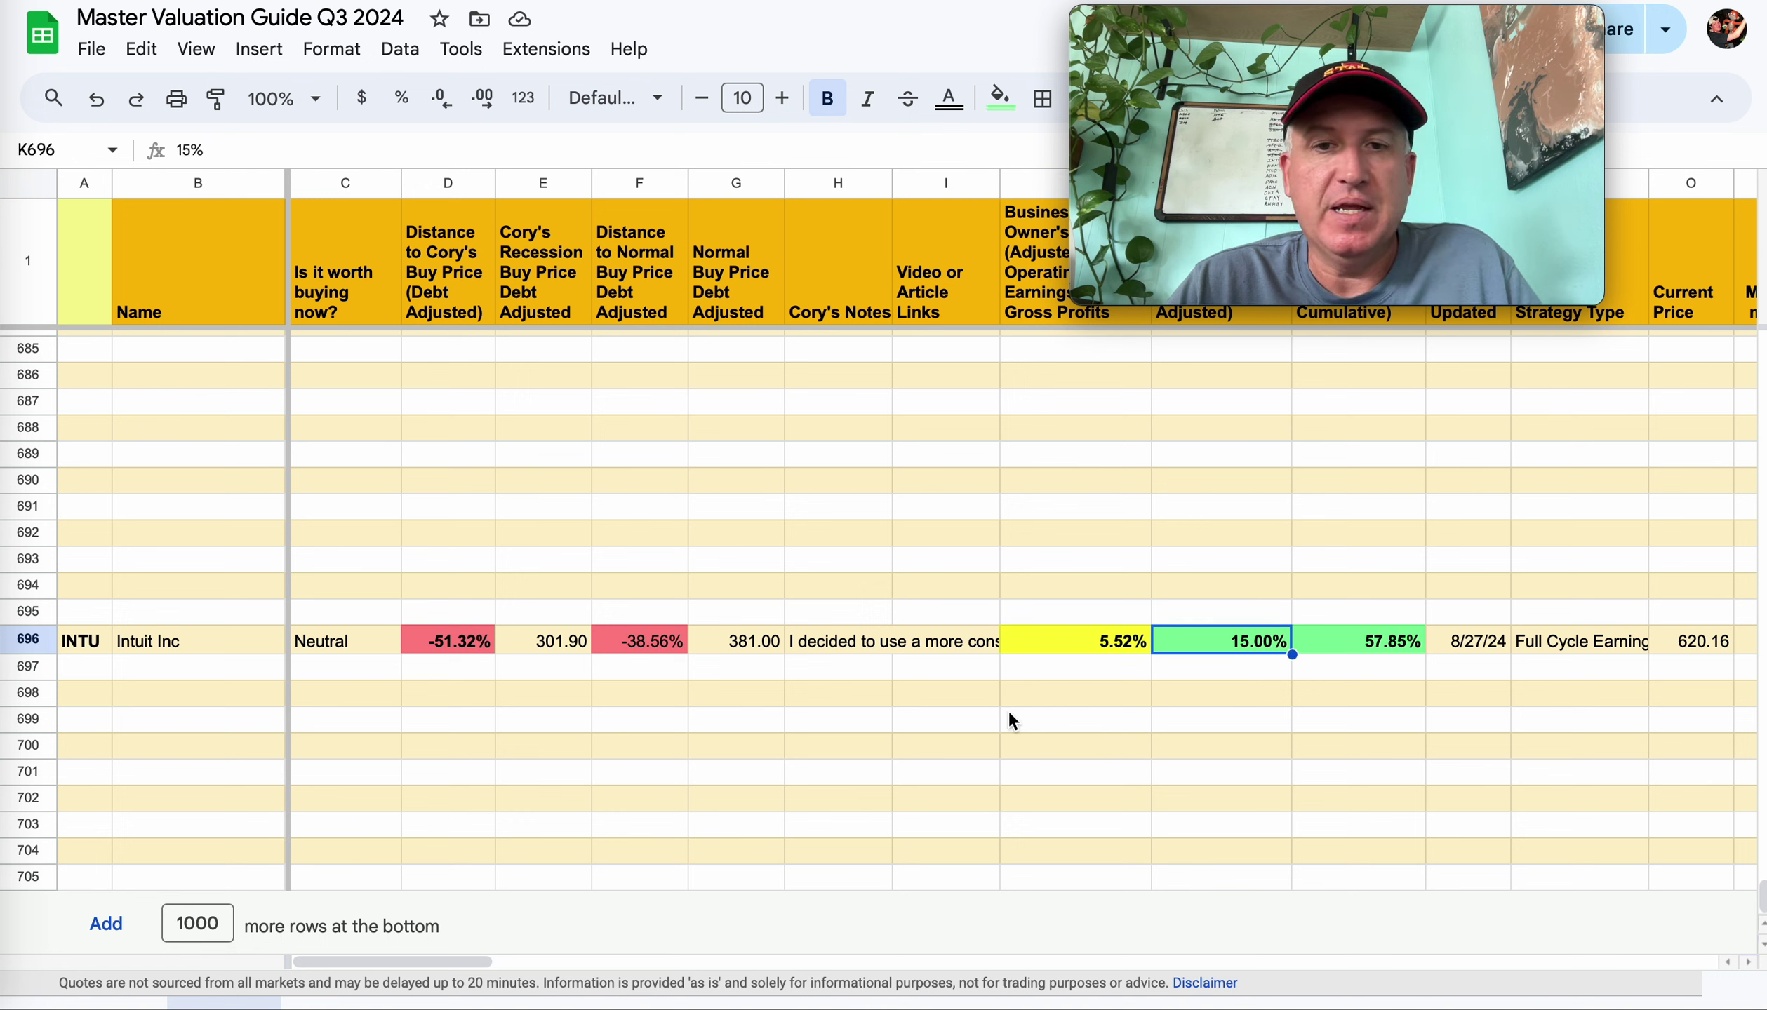
left_click(1084, 640)
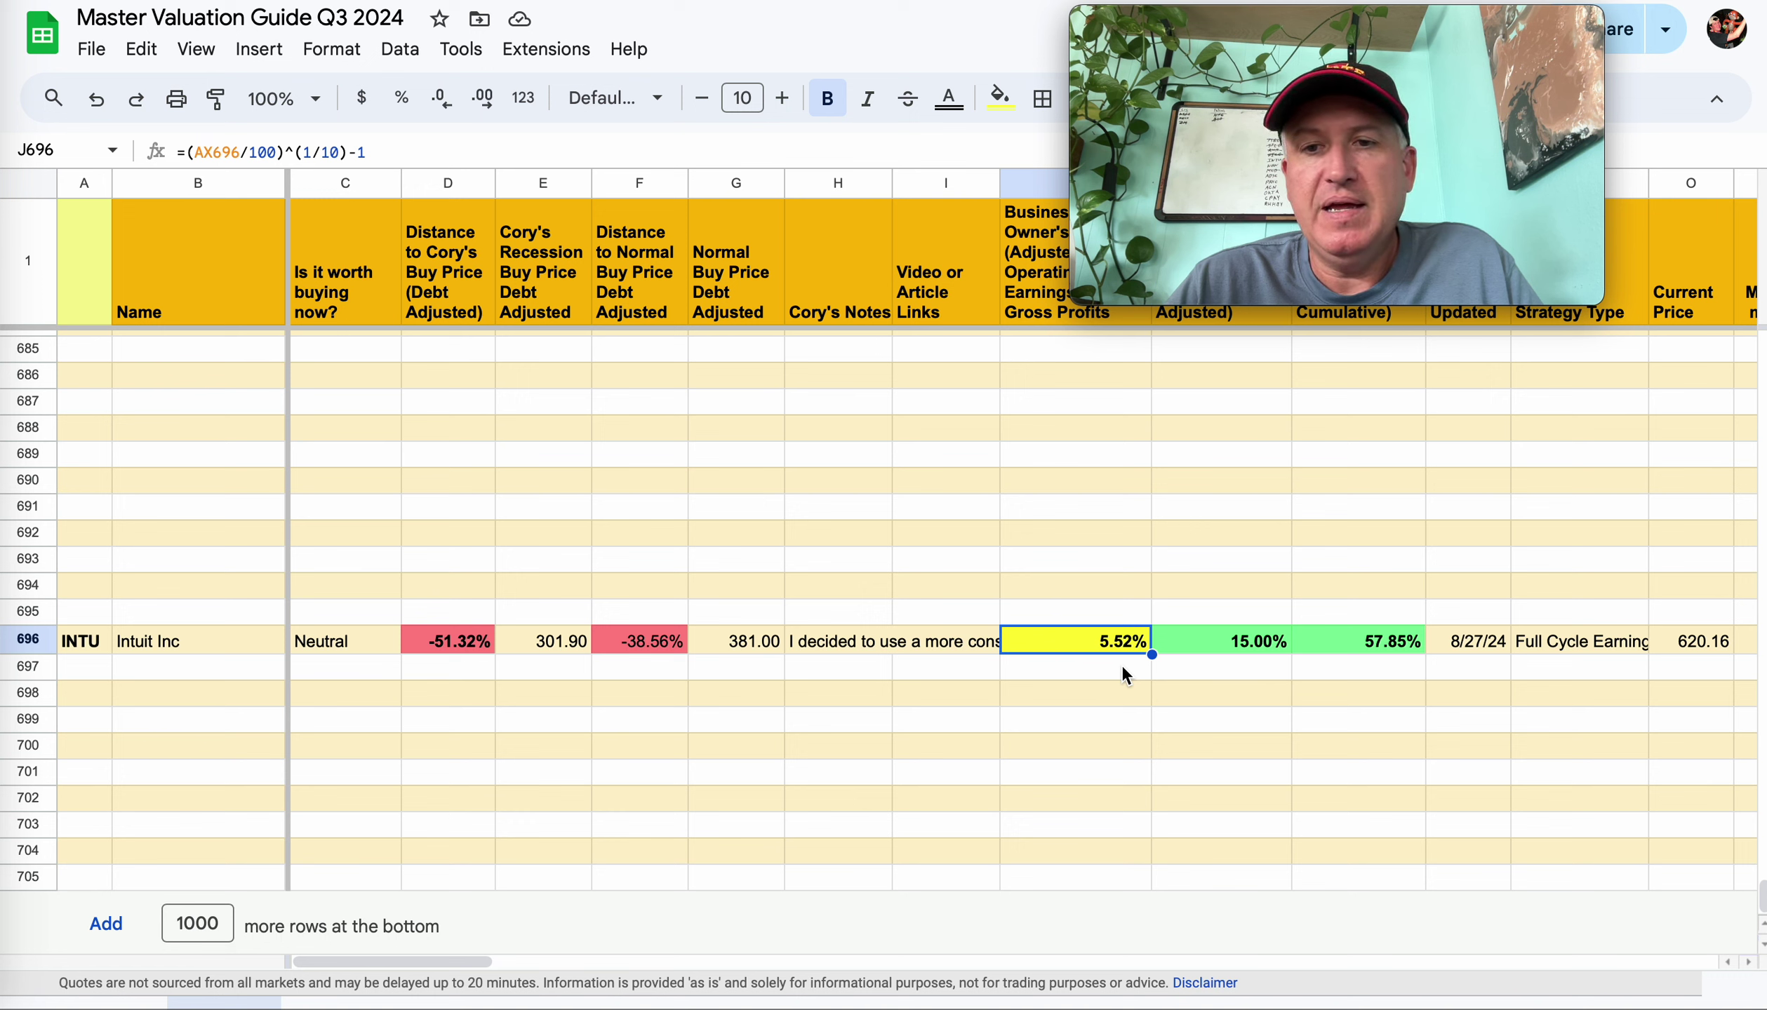
Review Intuit's normal buy price, growth rate assumption, valuation note and recession buy price in row 696.
left_click(758, 640)
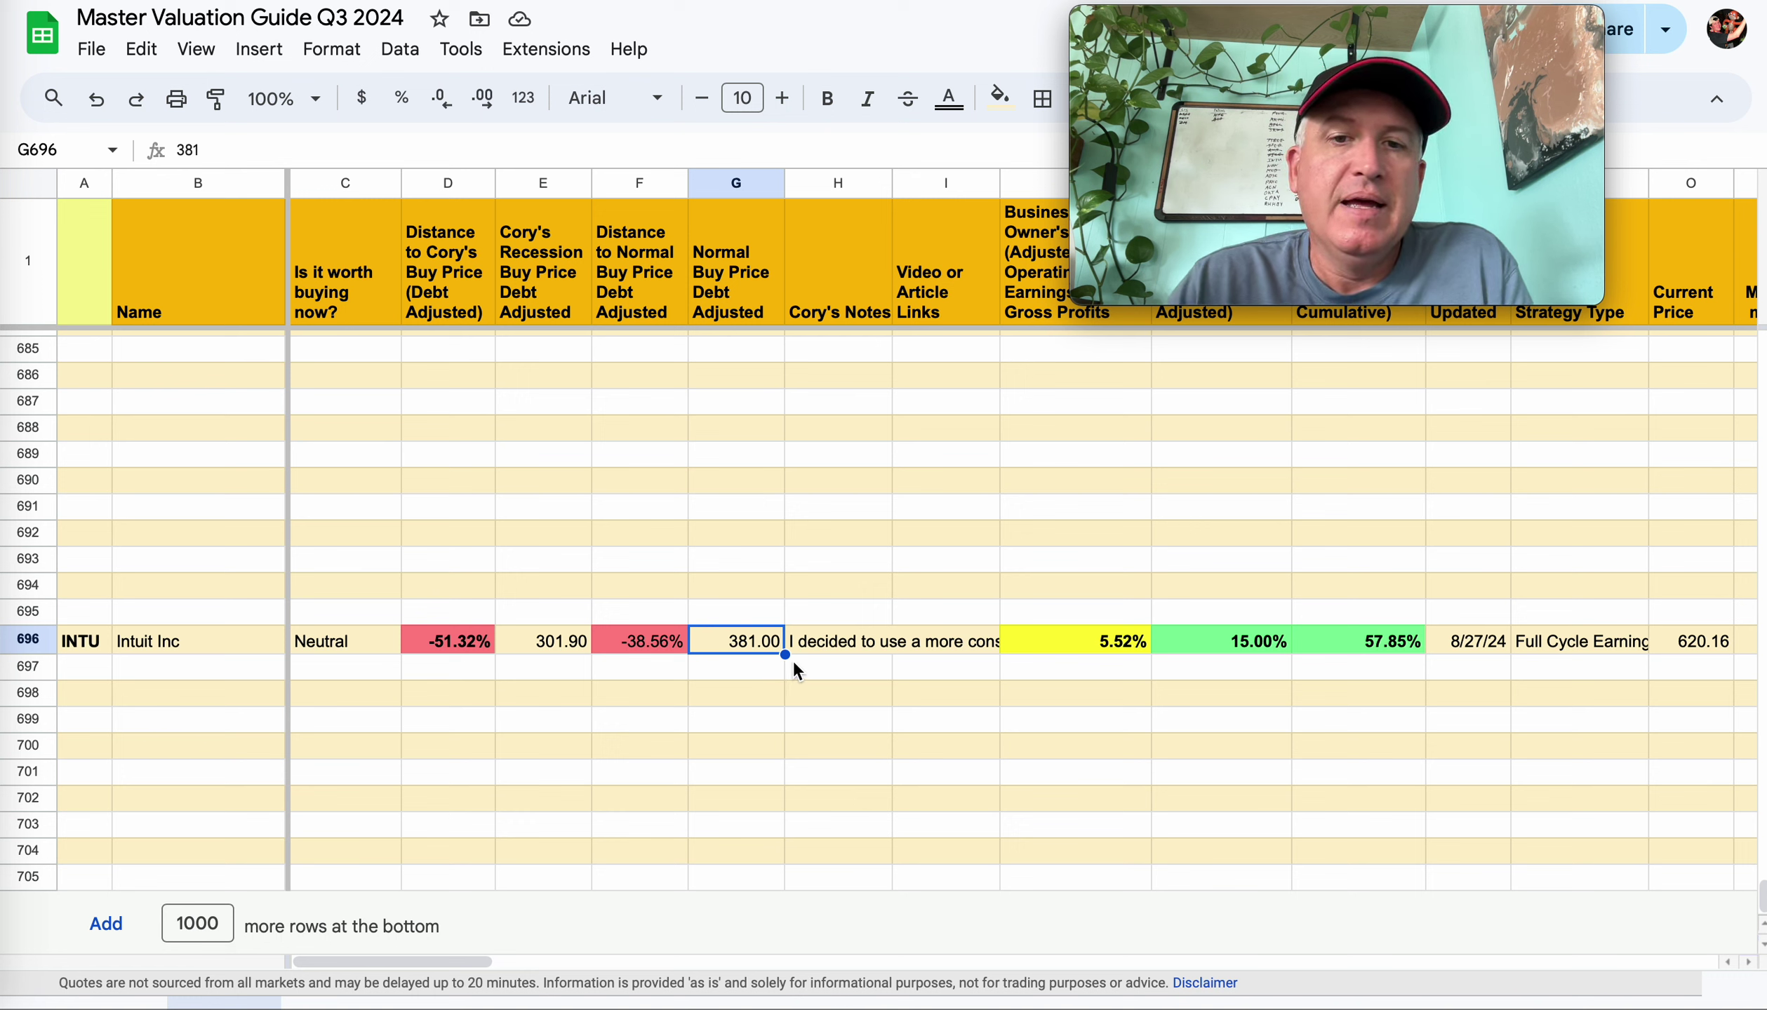
left_click(1253, 645)
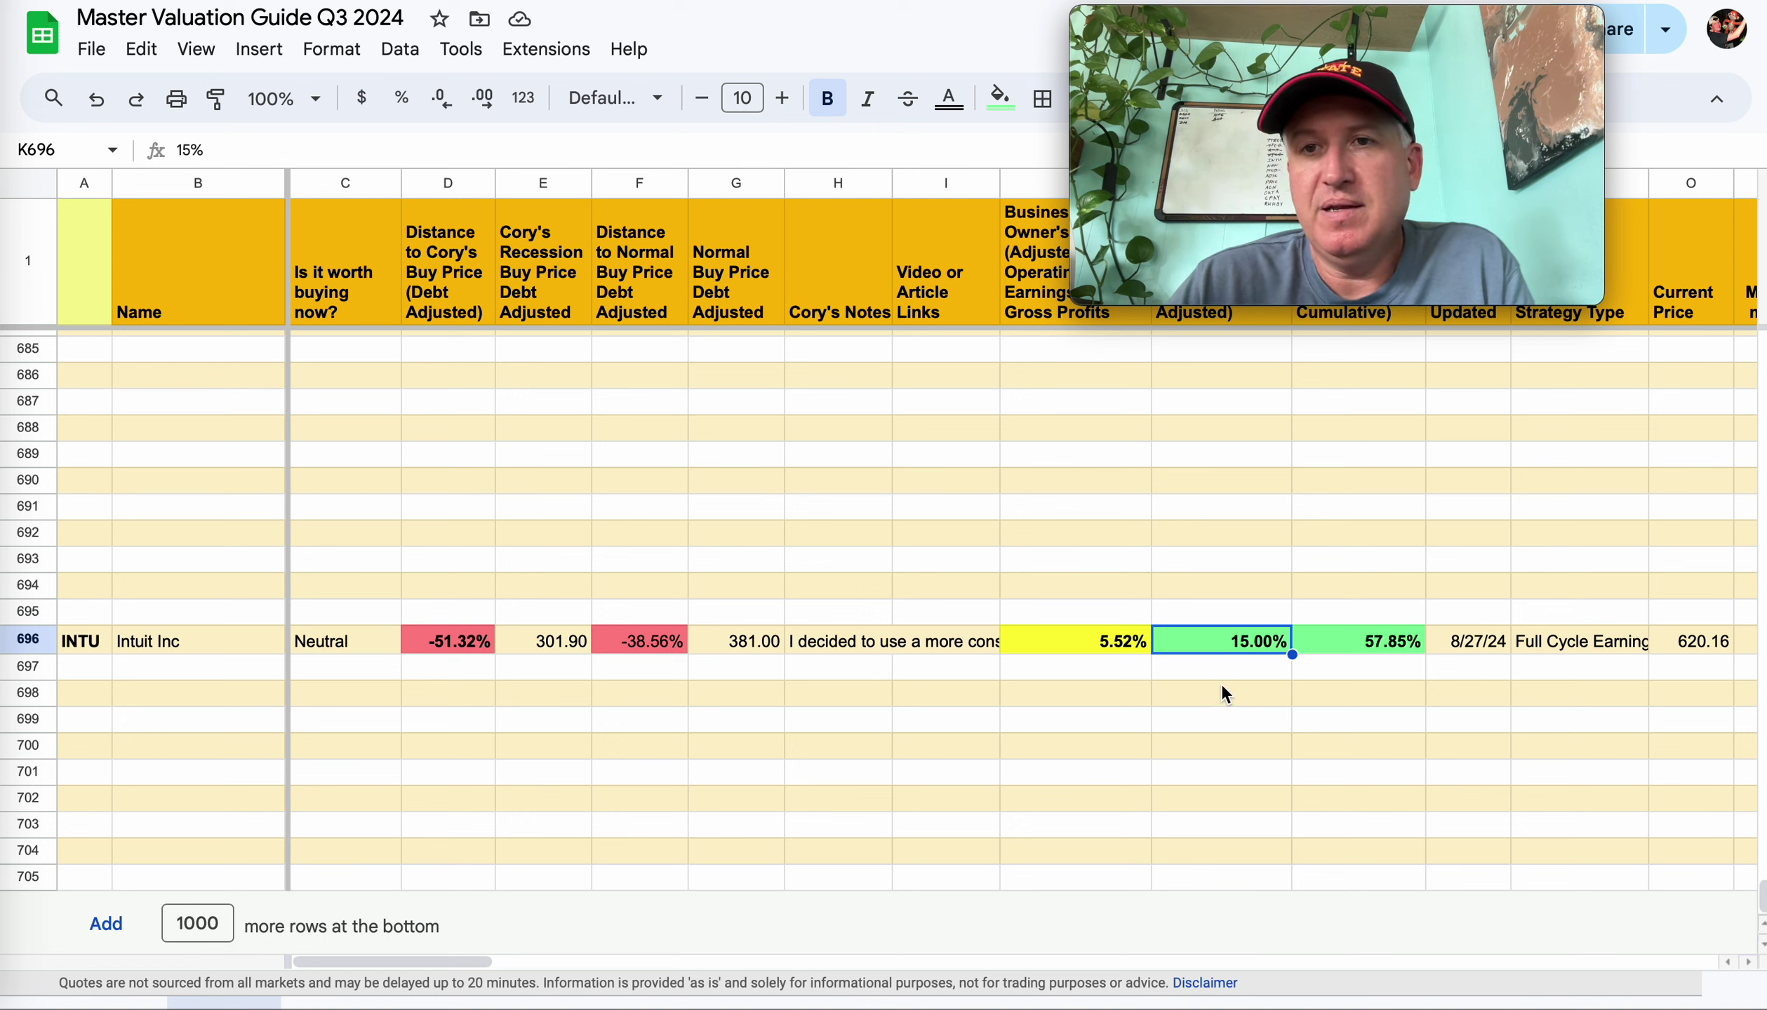
left_click(853, 637)
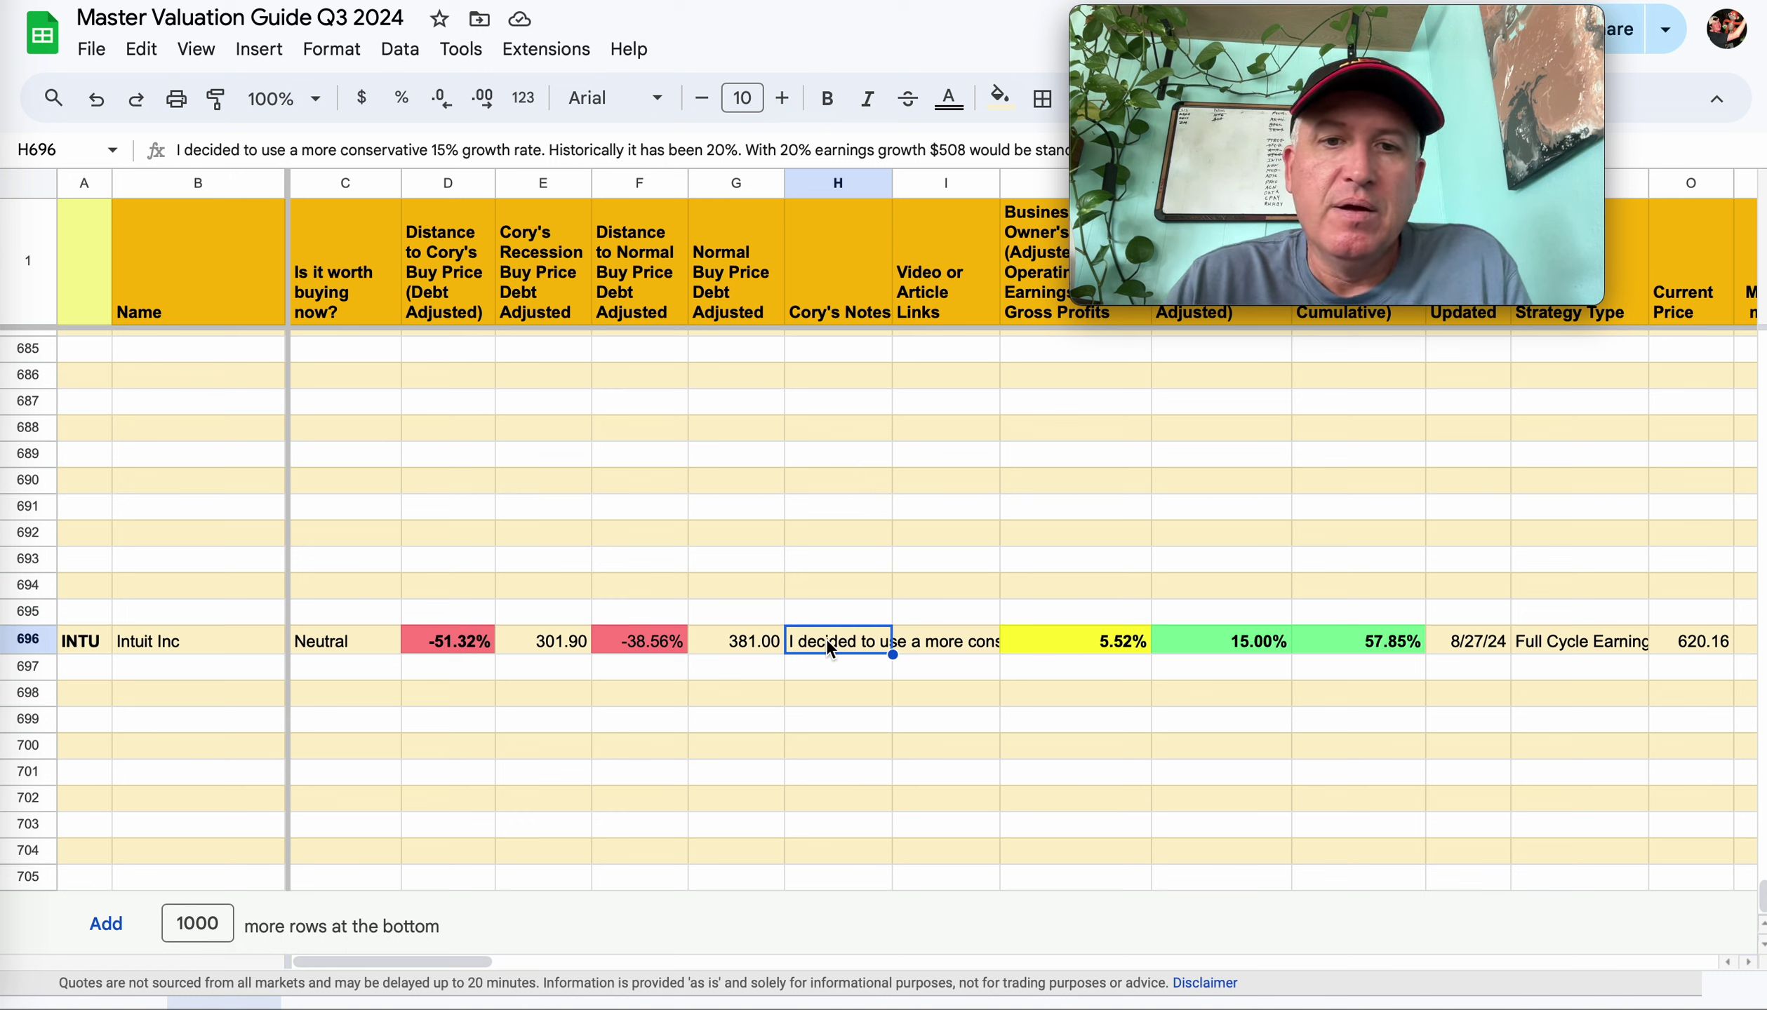
left_click(781, 644)
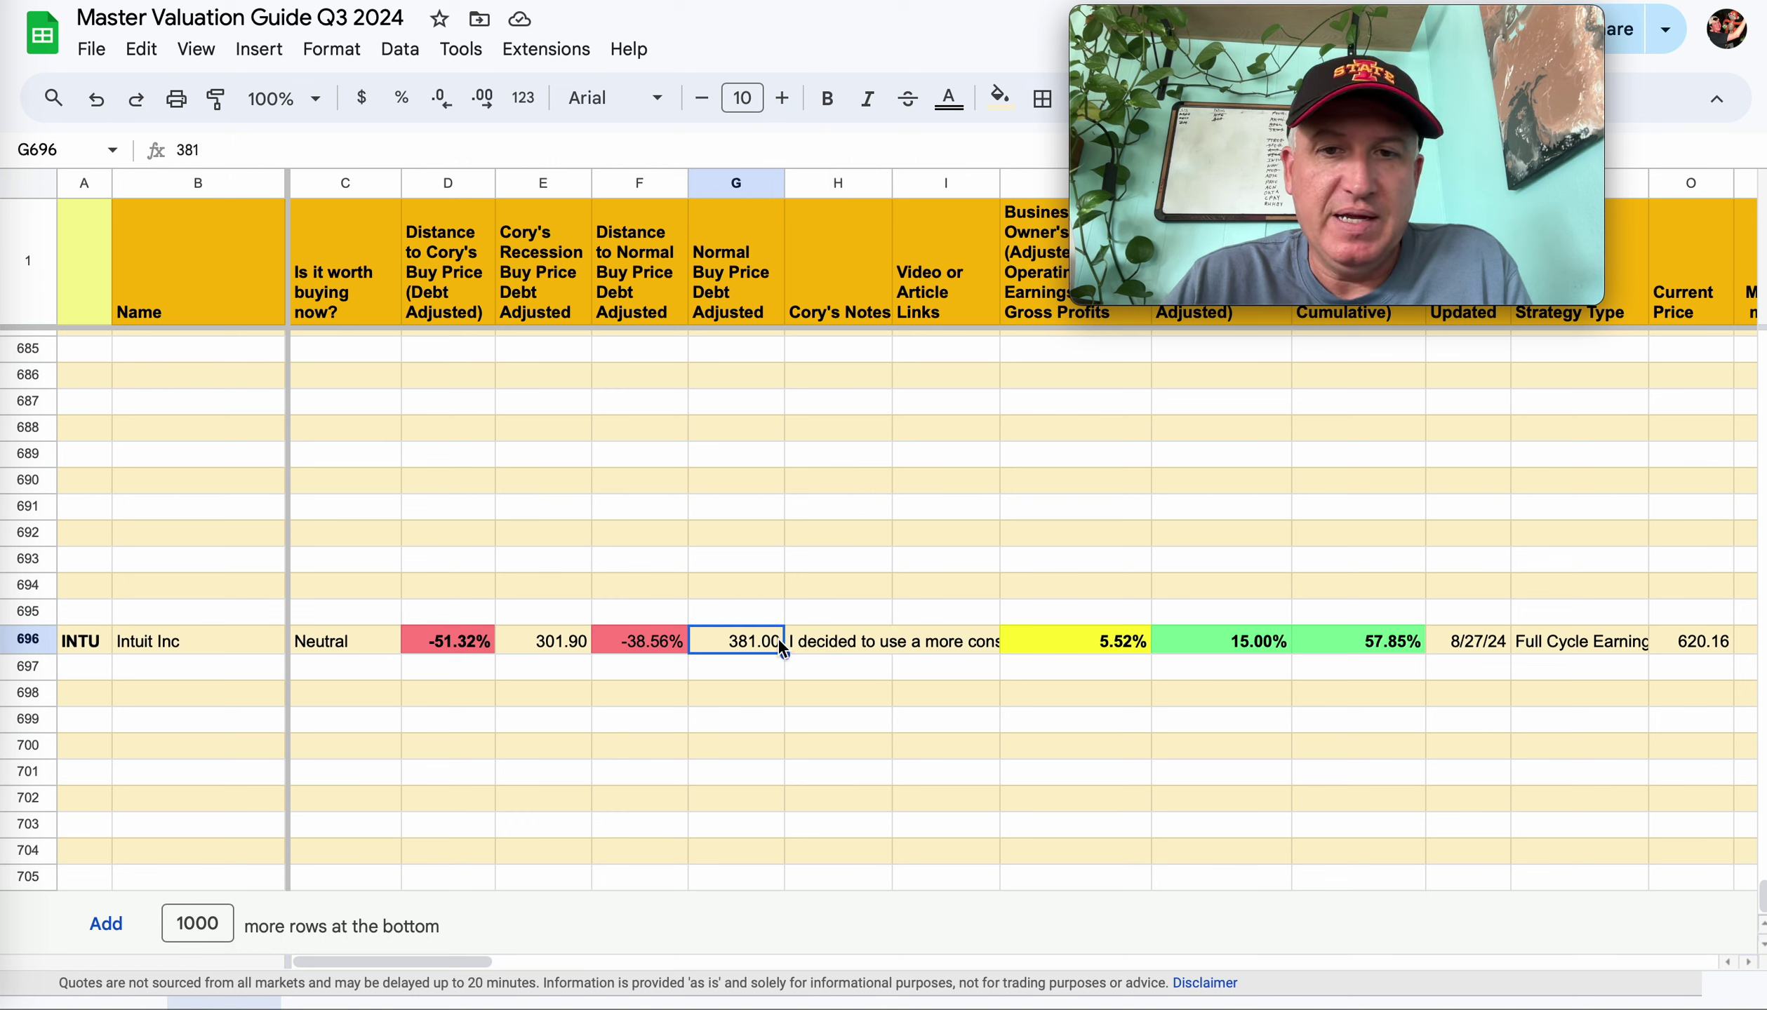
left_click(552, 649)
left_click(846, 654)
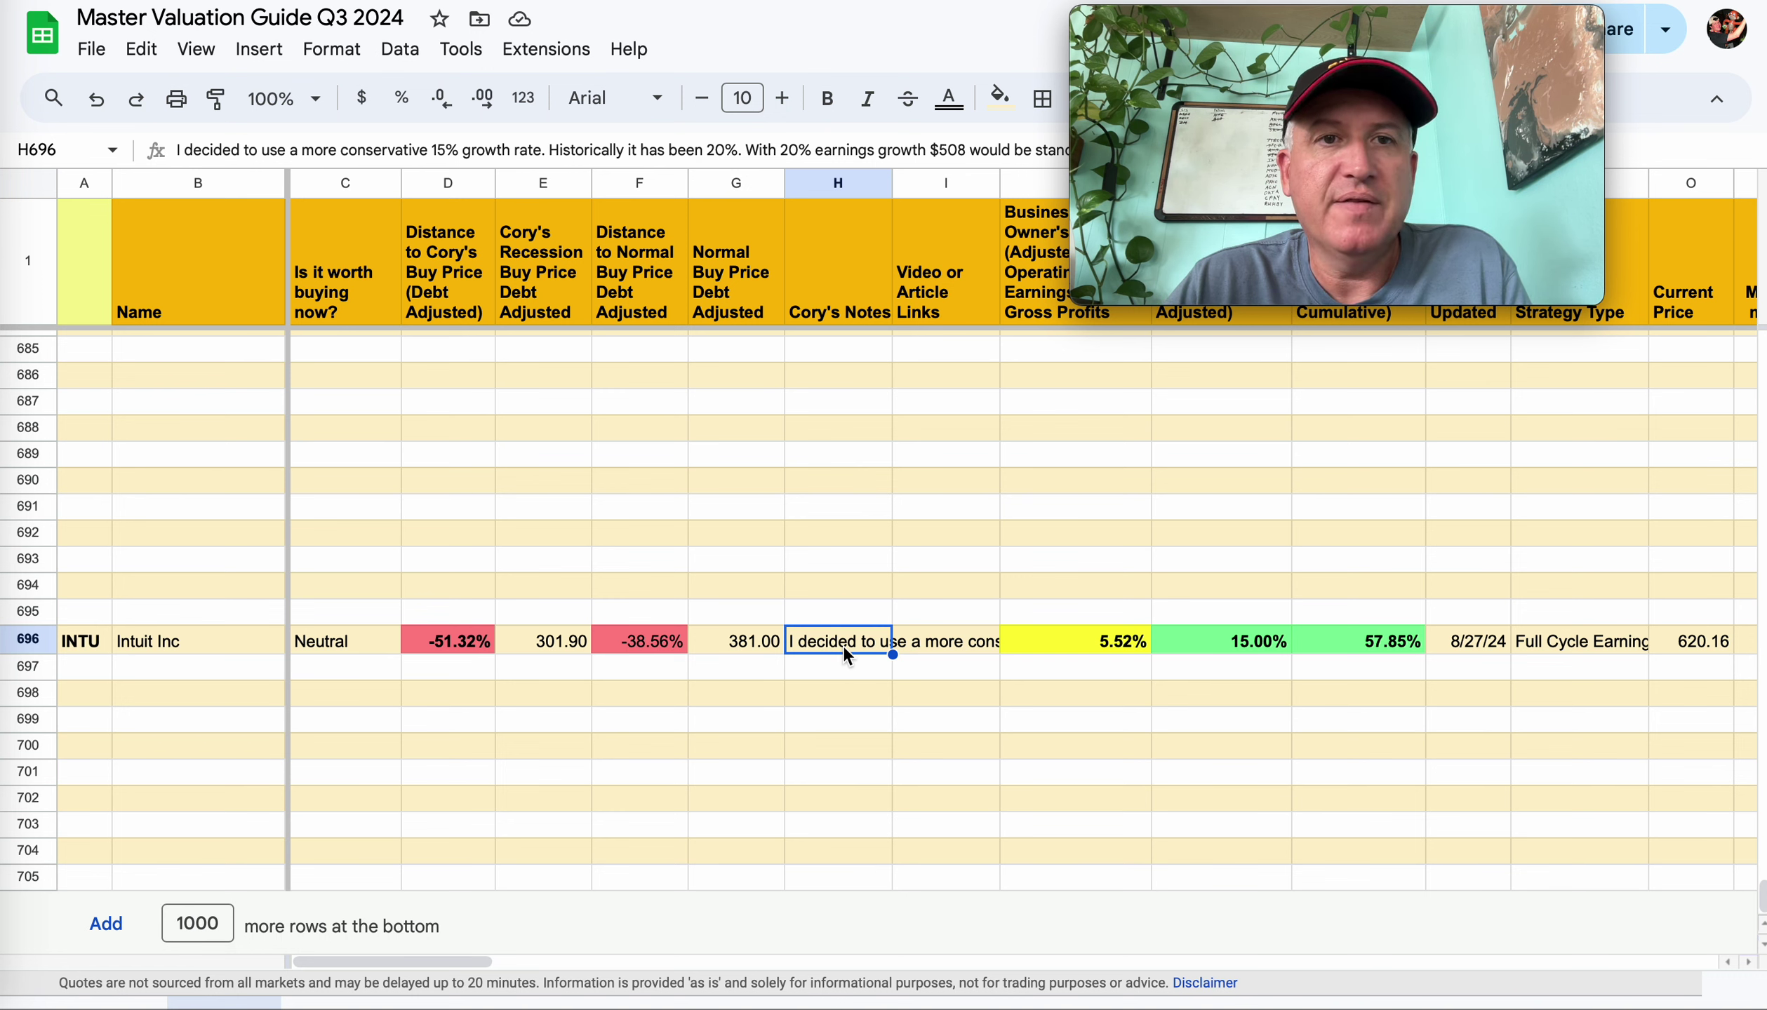
left_click(565, 654)
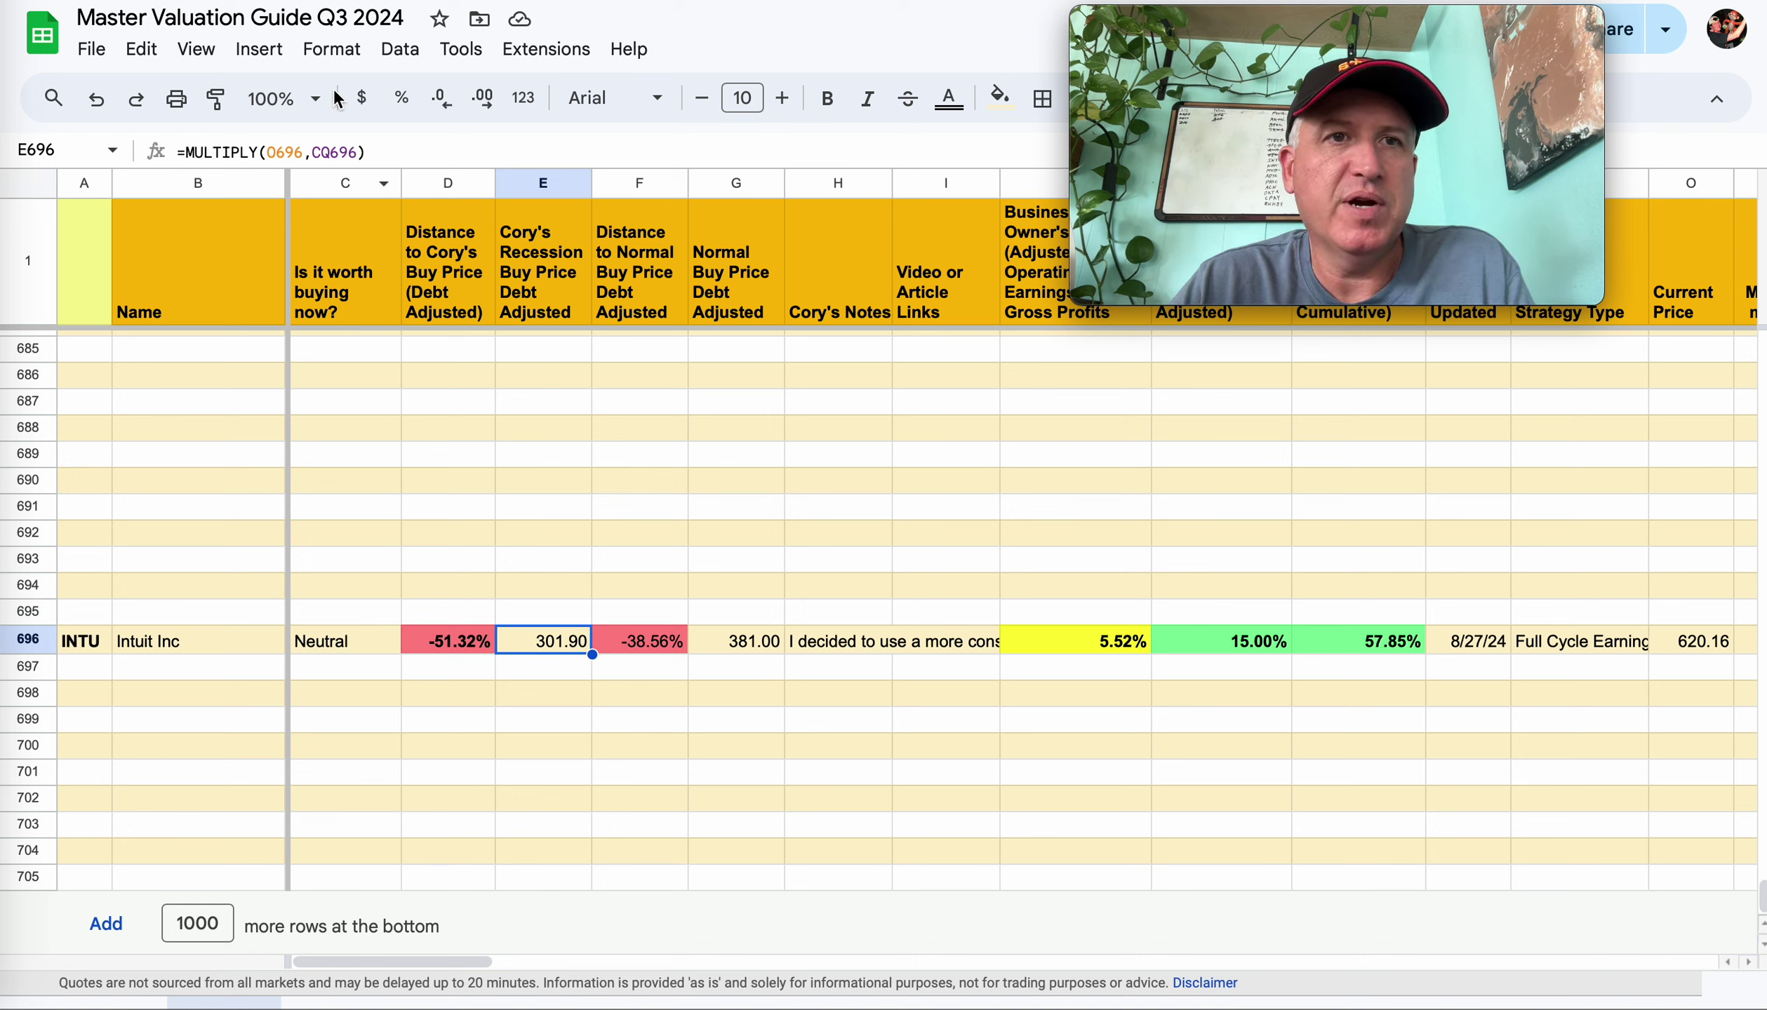
Switch back to FAST Graphs to view Intuit's historical price and adjusted earnings chart.
key("ctrl+Tab")
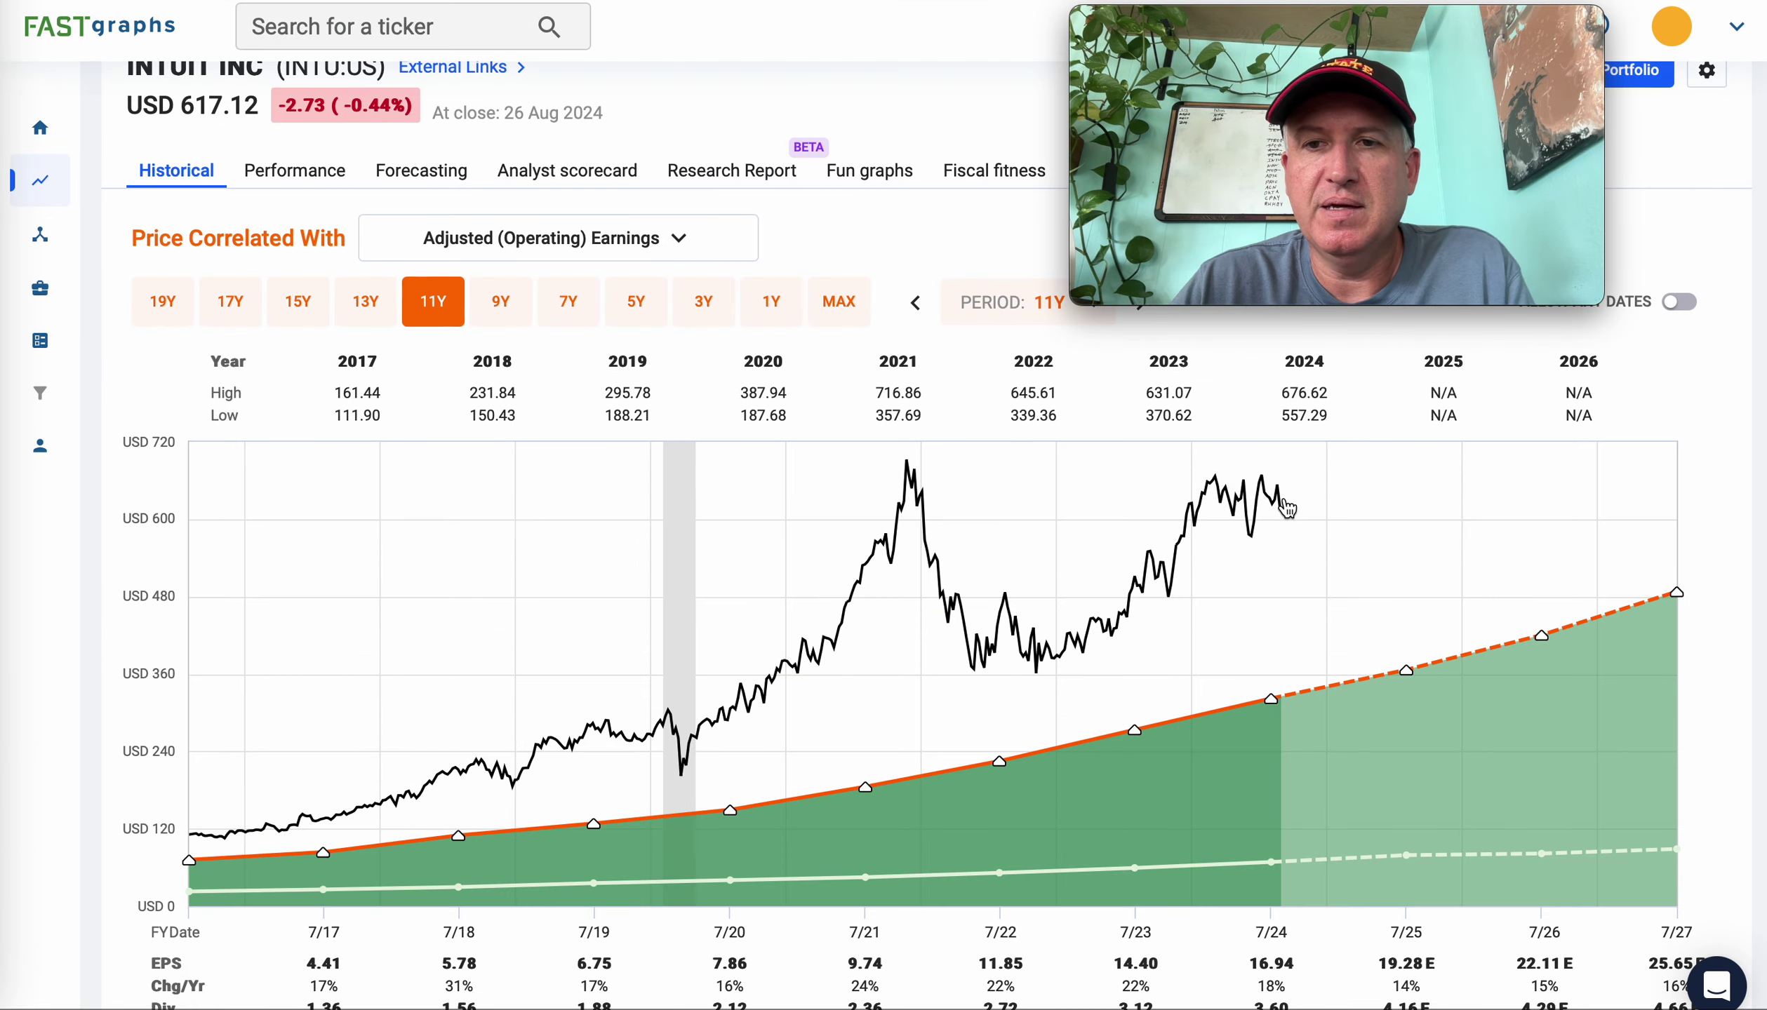
Examine Intuit's 11-year price and adjusted operating earnings chart, checking the price and P/E at the November 2022 low.
mouse_move(1284, 523)
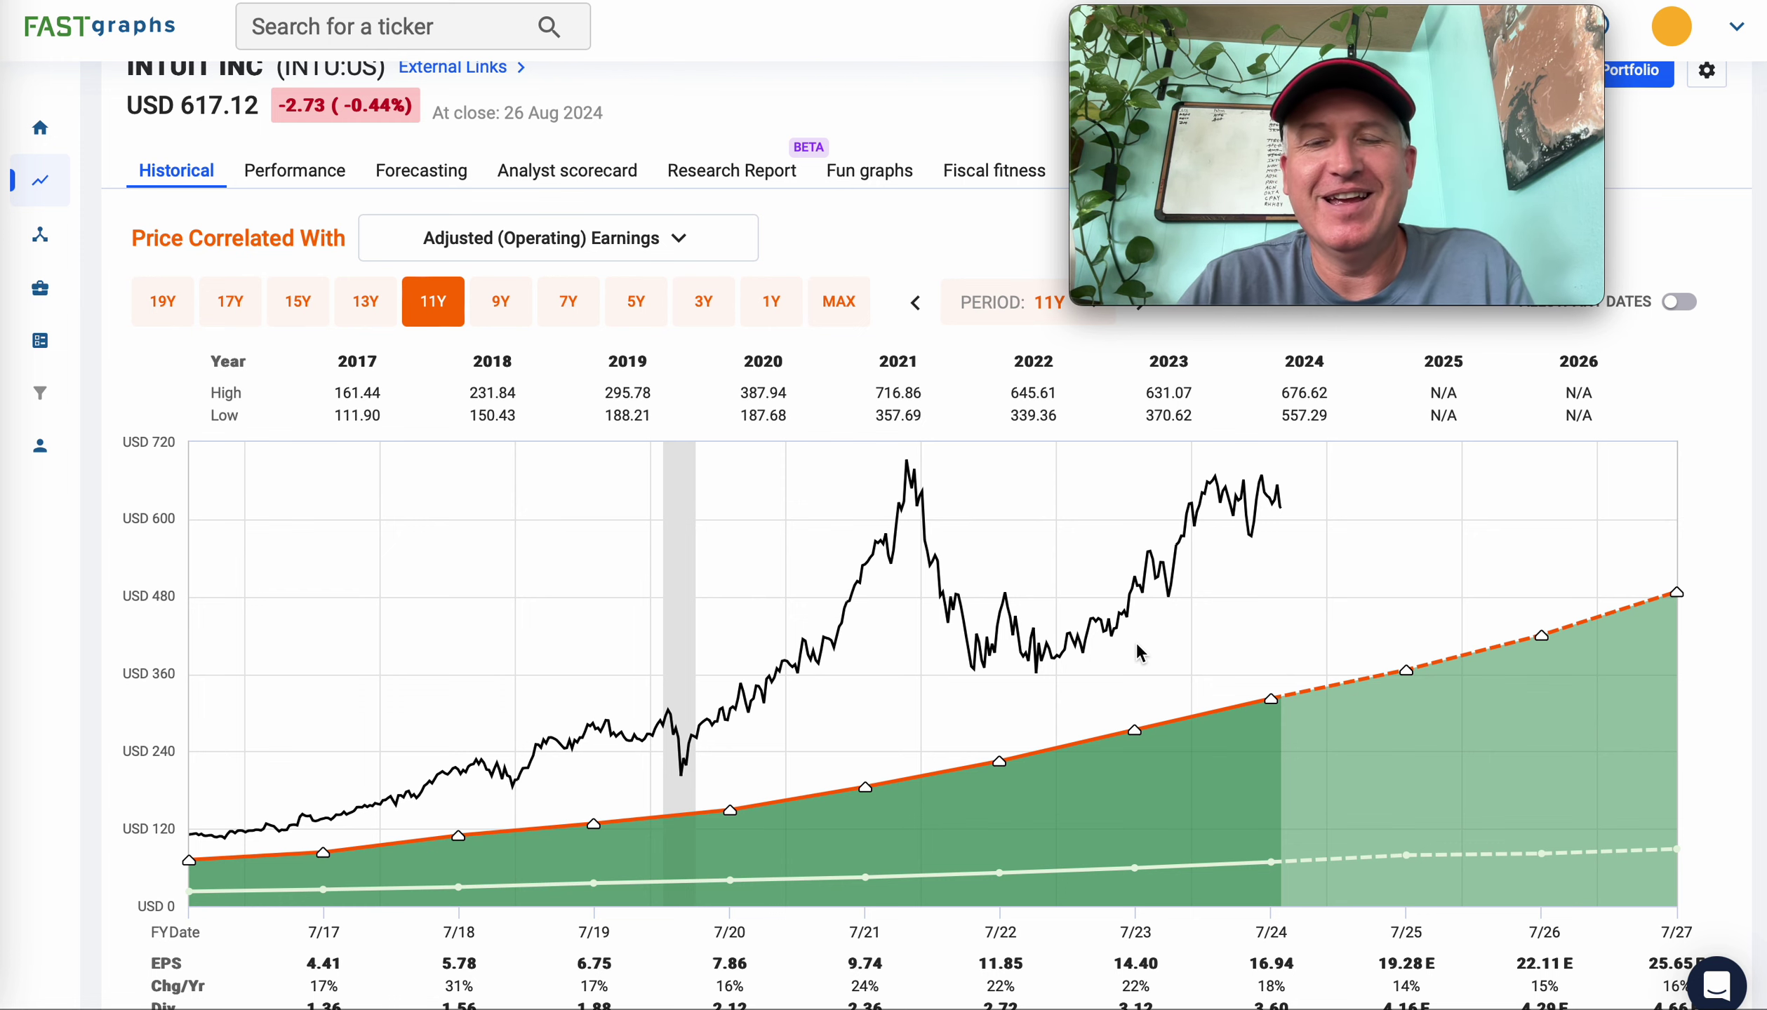
scroll(1138, 654, "up", 1)
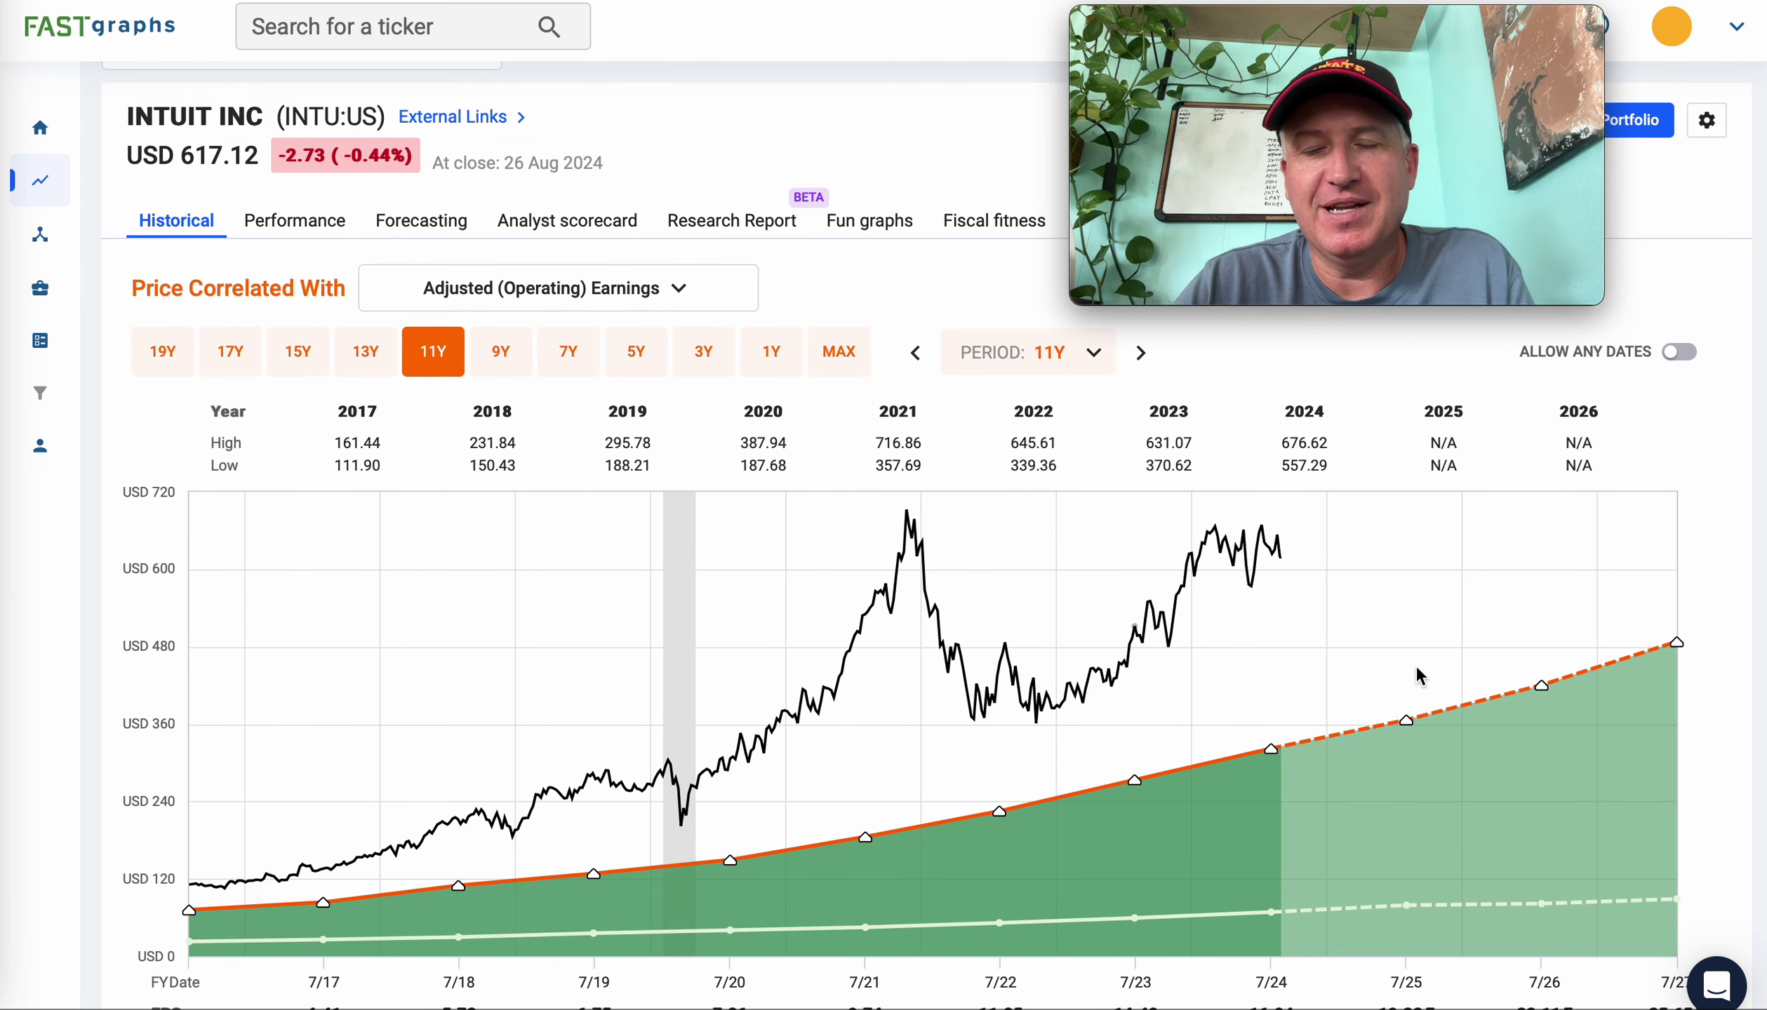
scroll(1424, 675, "down", 1)
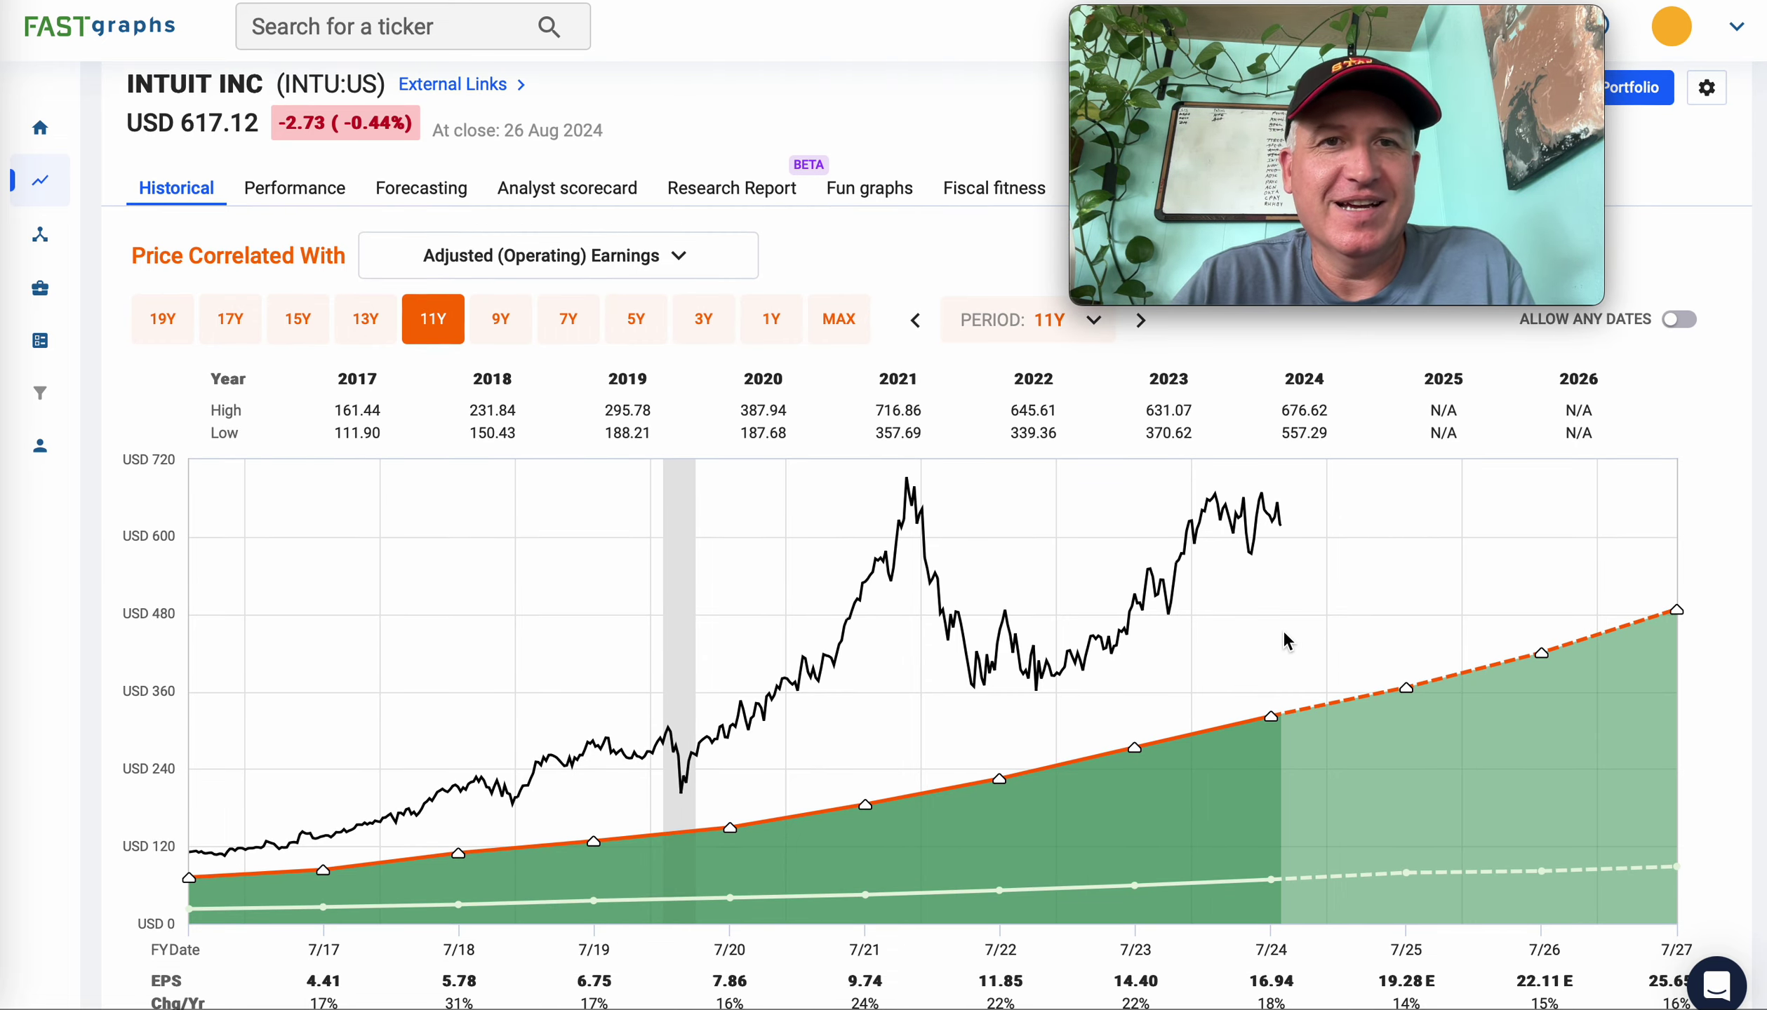
scroll(1283, 634, "up", 1)
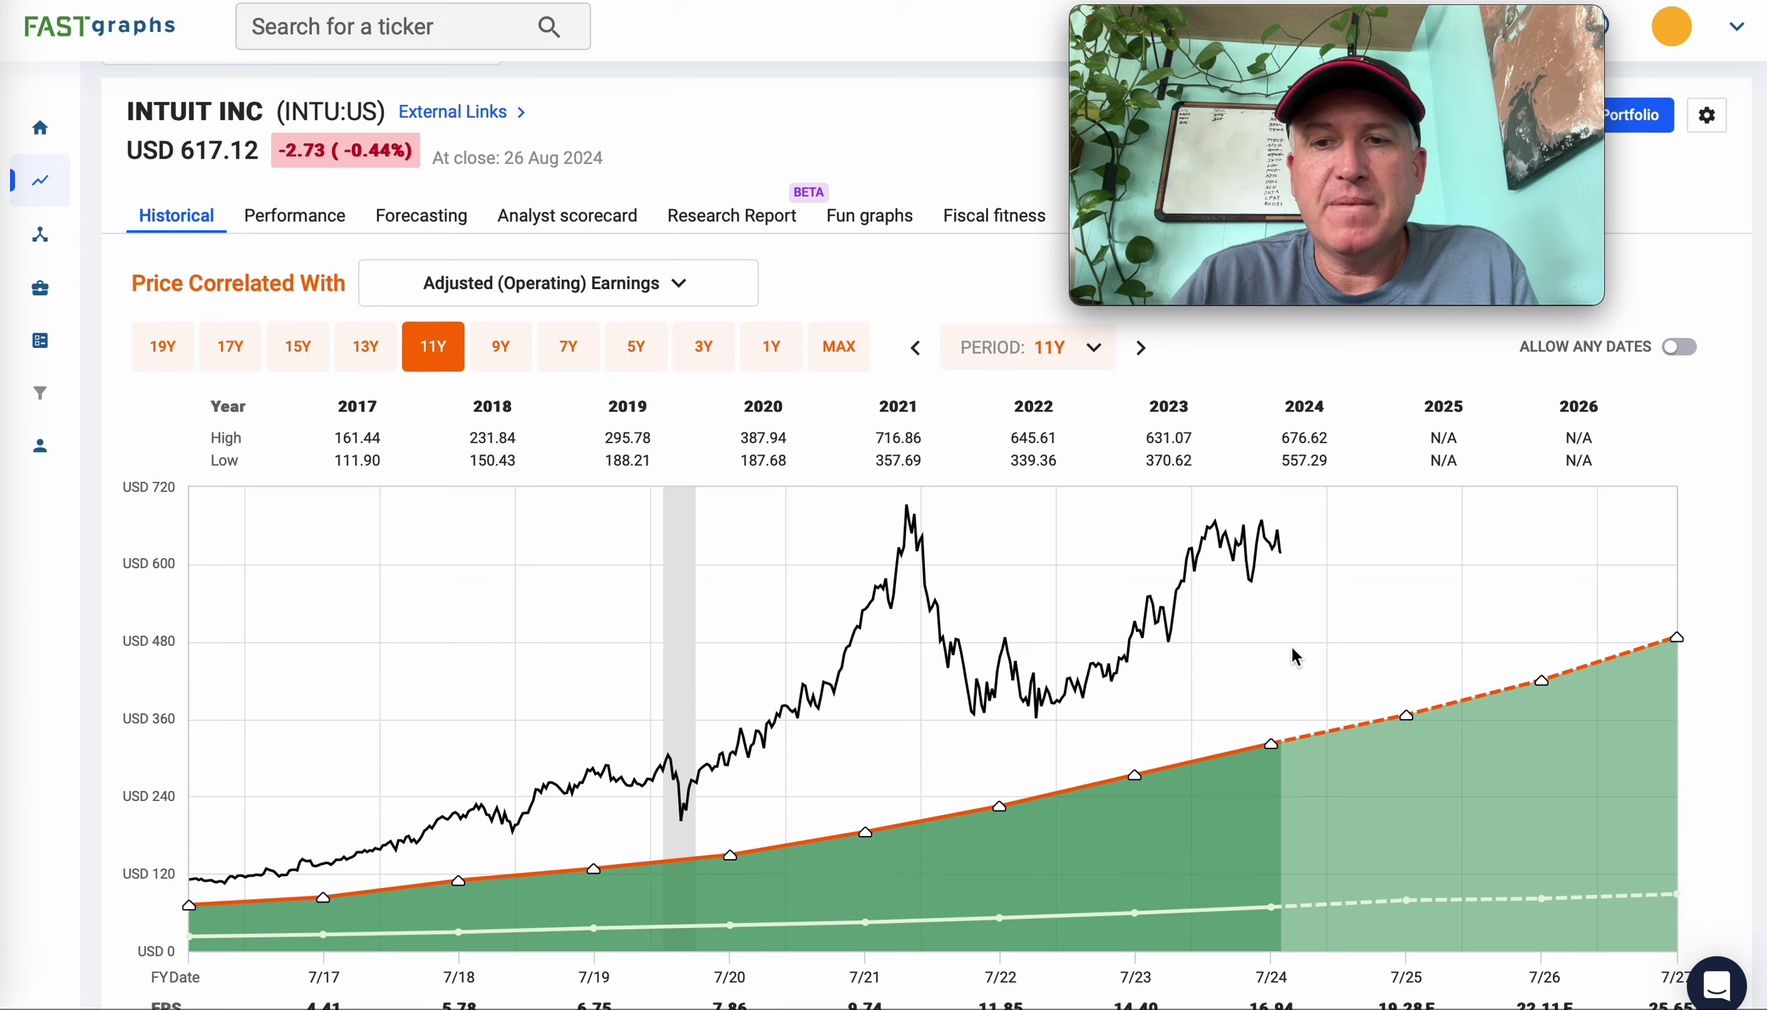
scroll(1292, 649, "down", 1)
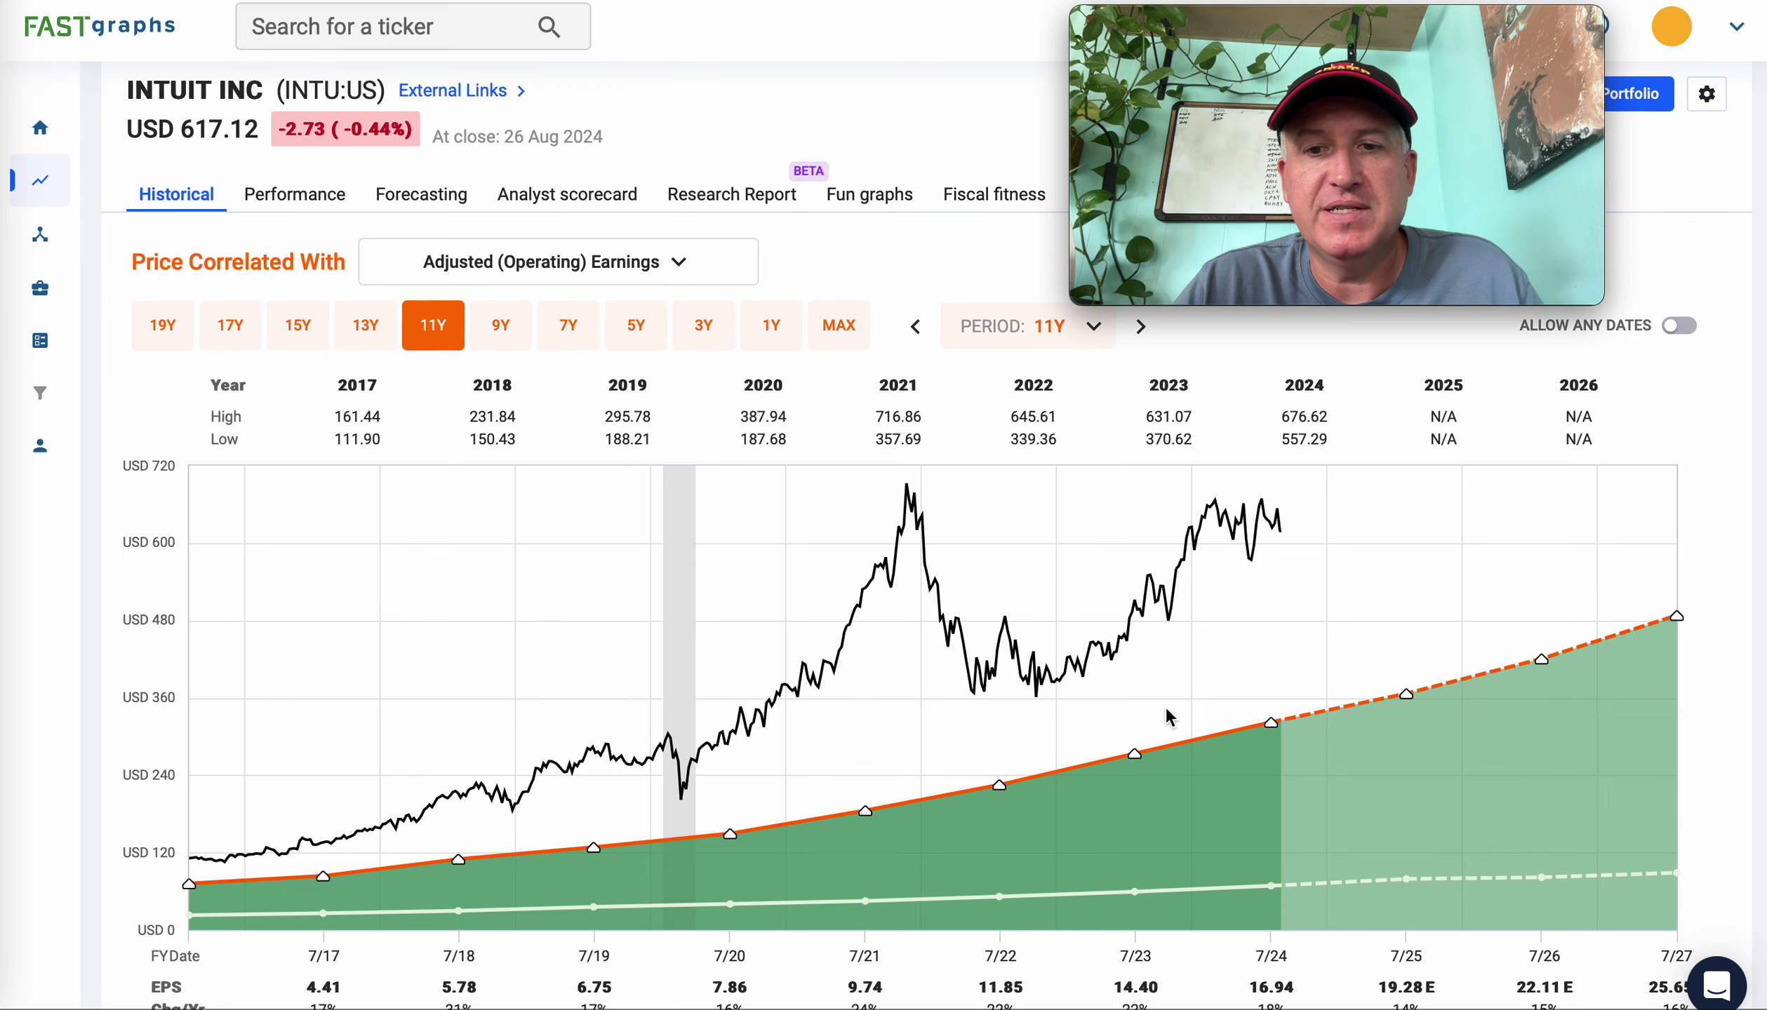
scroll(1136, 701, "down", 2)
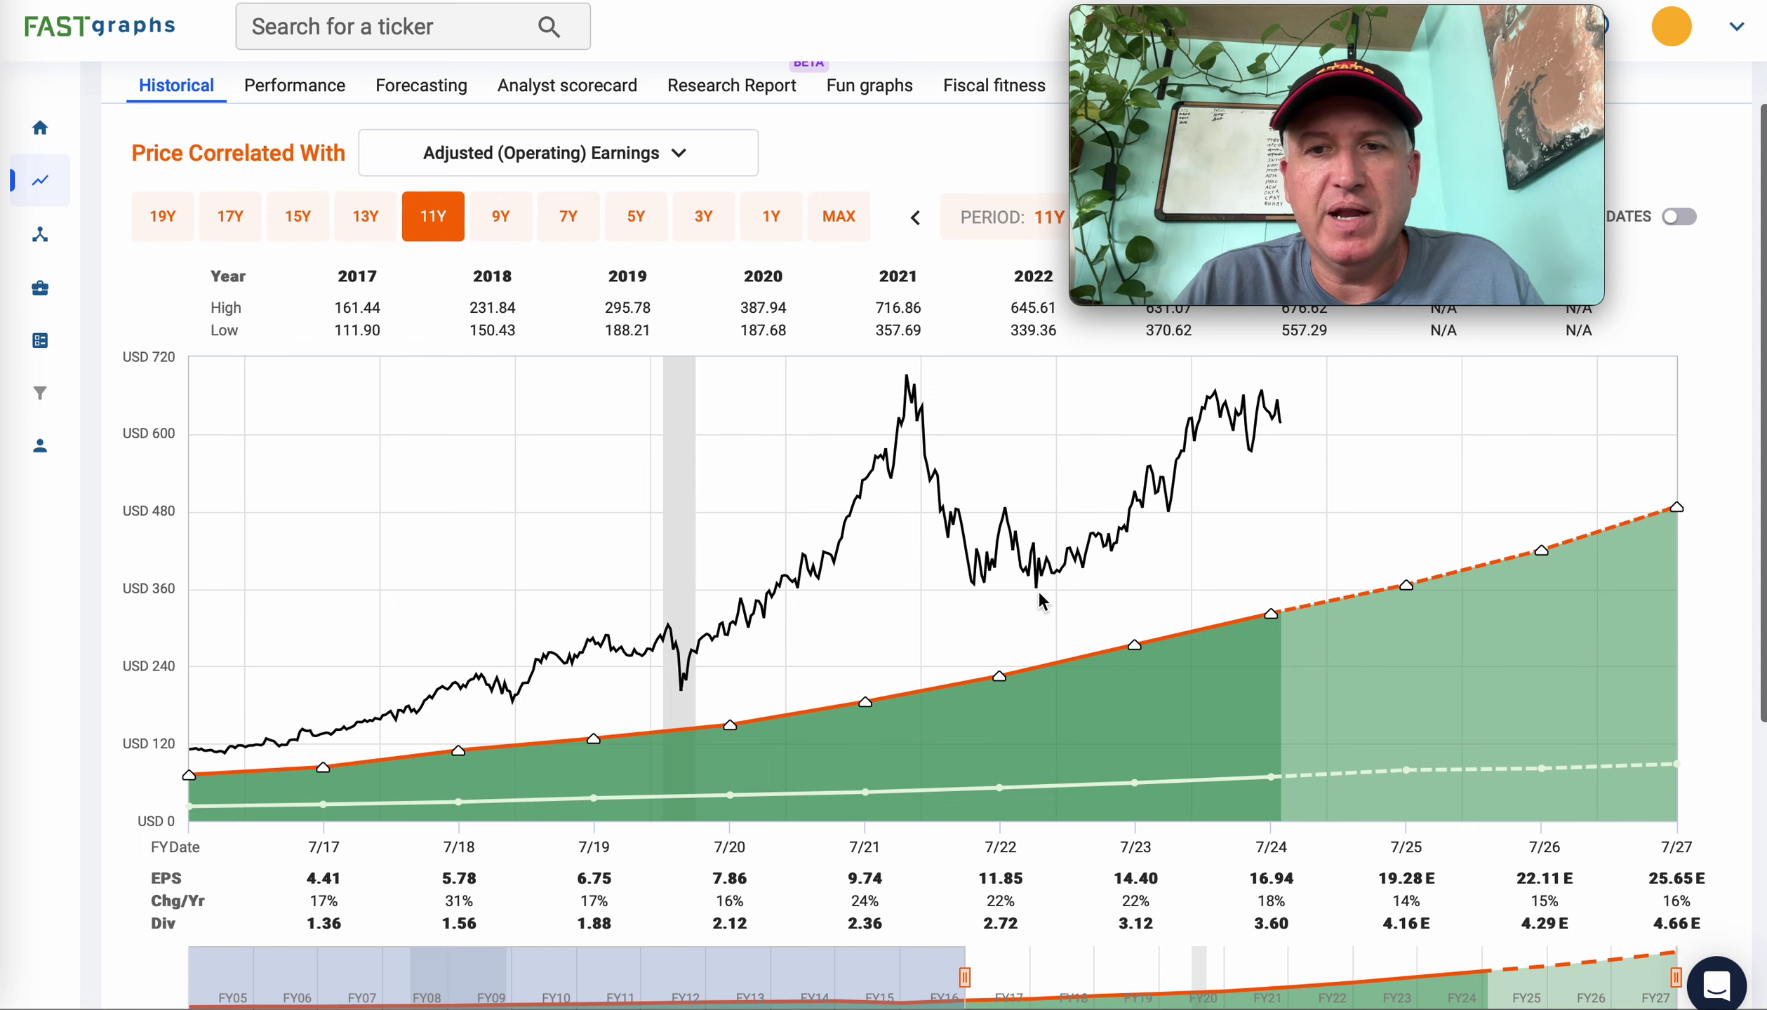
scroll(1039, 598, "up", 1)
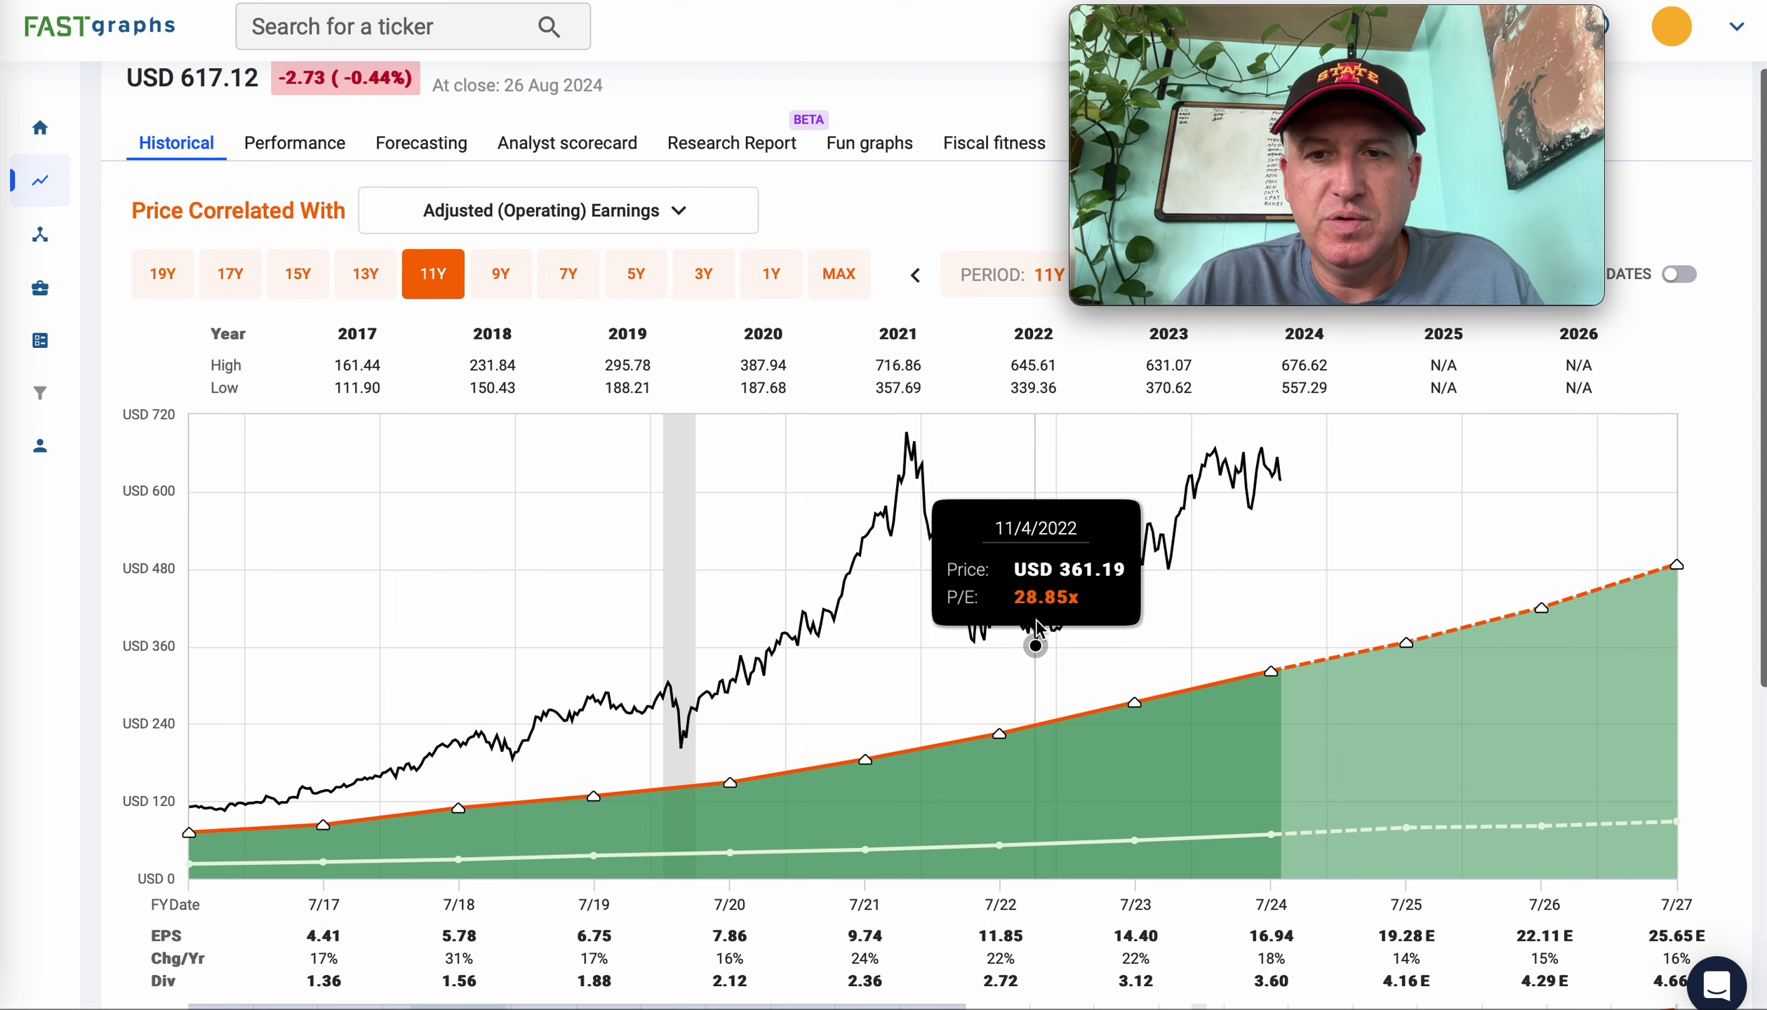